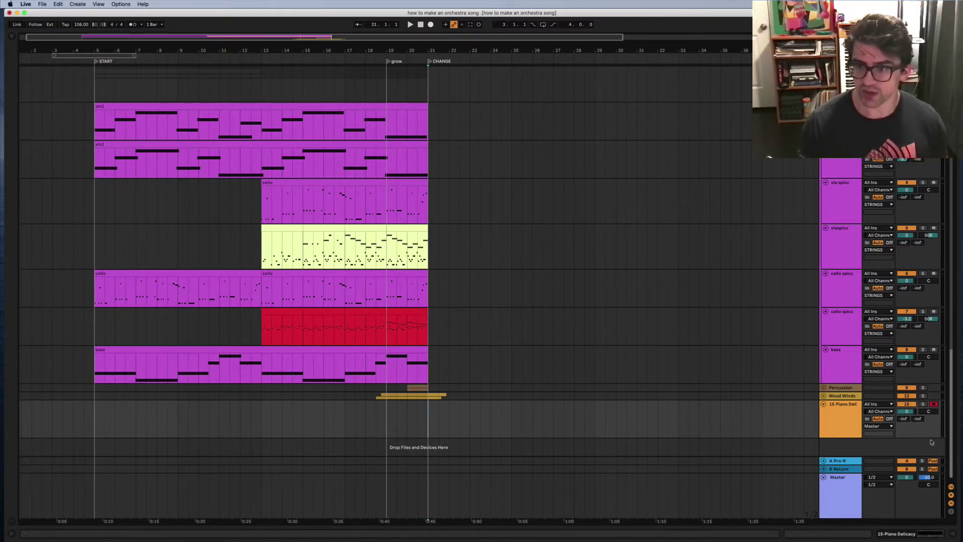
- Record a piano part on the Piano Delicacy track, starting from bar 21 at the CHANGE marker
left_click(848, 423)
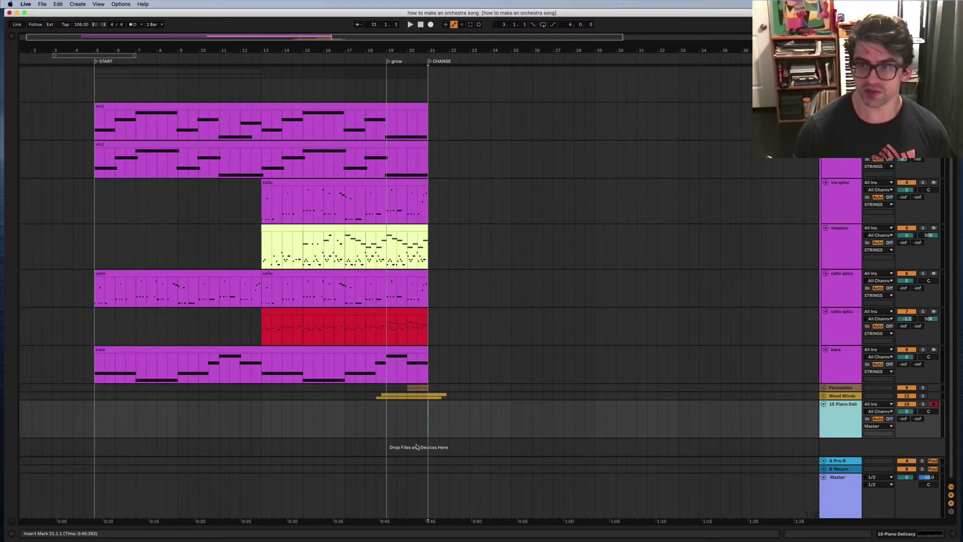
left_click(430, 26)
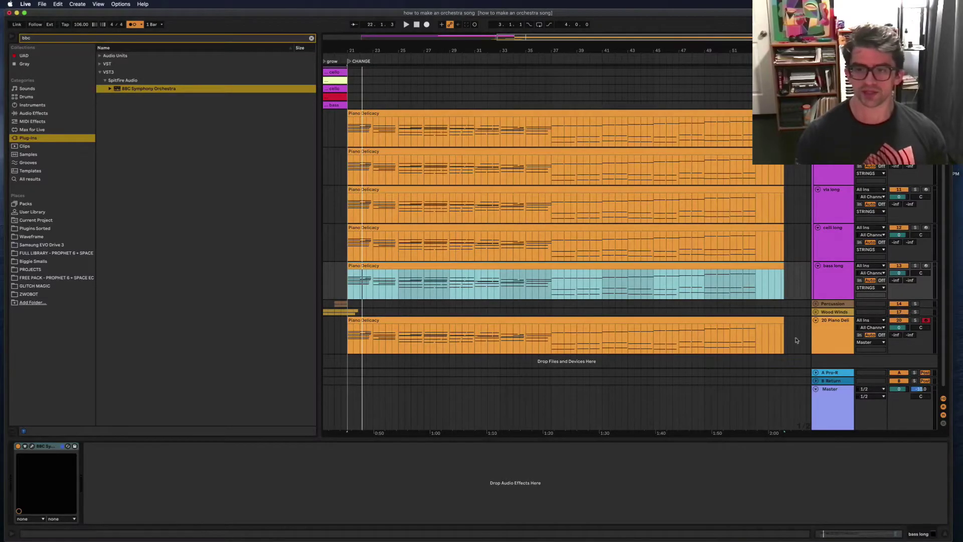
- Select the recorded piano clip and step through the long string tracks holding its copies, down to bass long
left_click(399, 319)
left_click(387, 331)
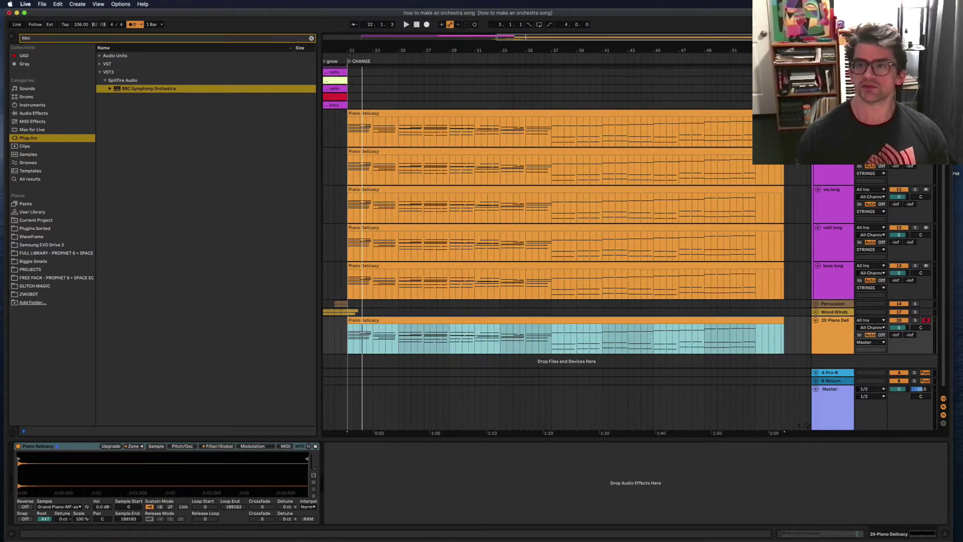
left_click(832, 133)
left_click(832, 171)
left_click(832, 208)
left_click(832, 241)
left_click(831, 279)
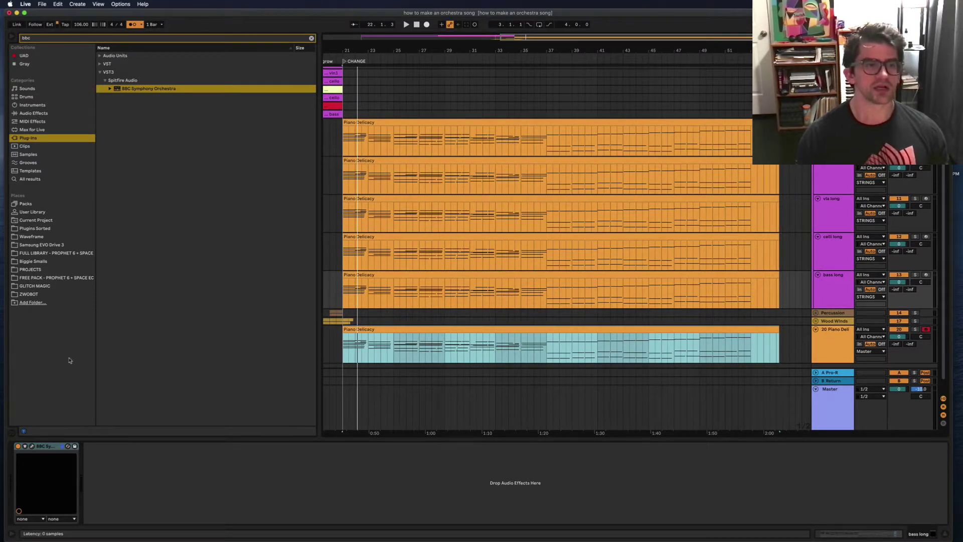
- Inspect the BBC Symphony Orchestra articulations on the bass long and celli long tracks, closing each plug-in window
left_click(32, 445)
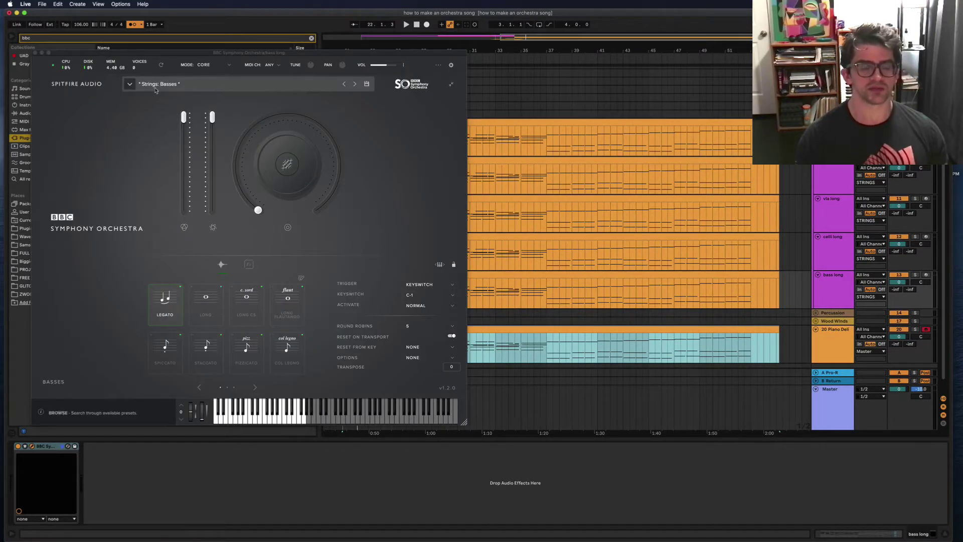
left_click(197, 307)
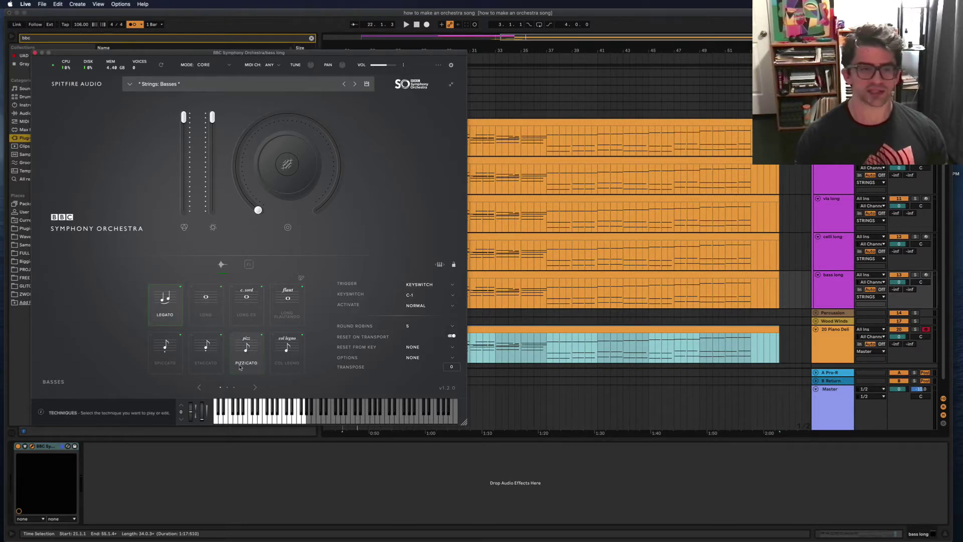
left_click(34, 53)
left_click(828, 252)
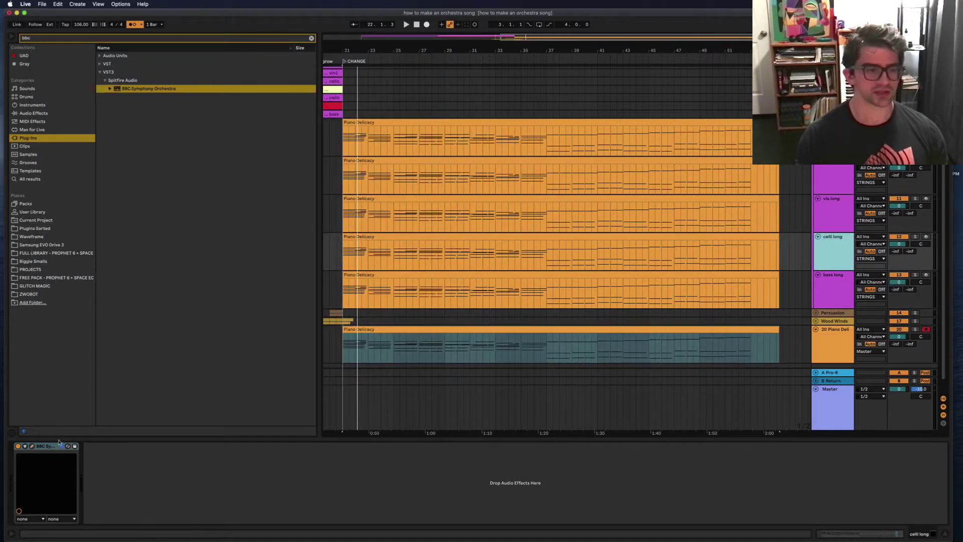
left_click(32, 445)
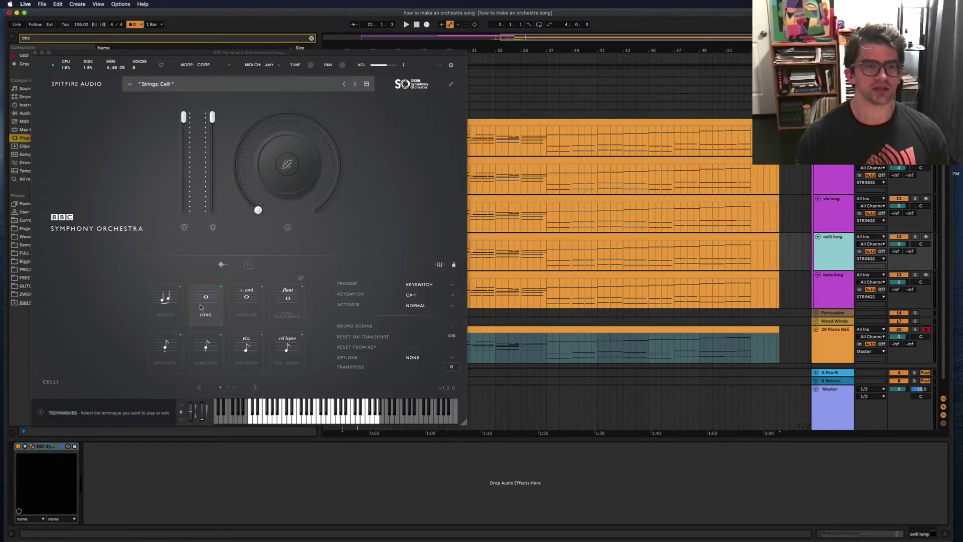
left_click(34, 53)
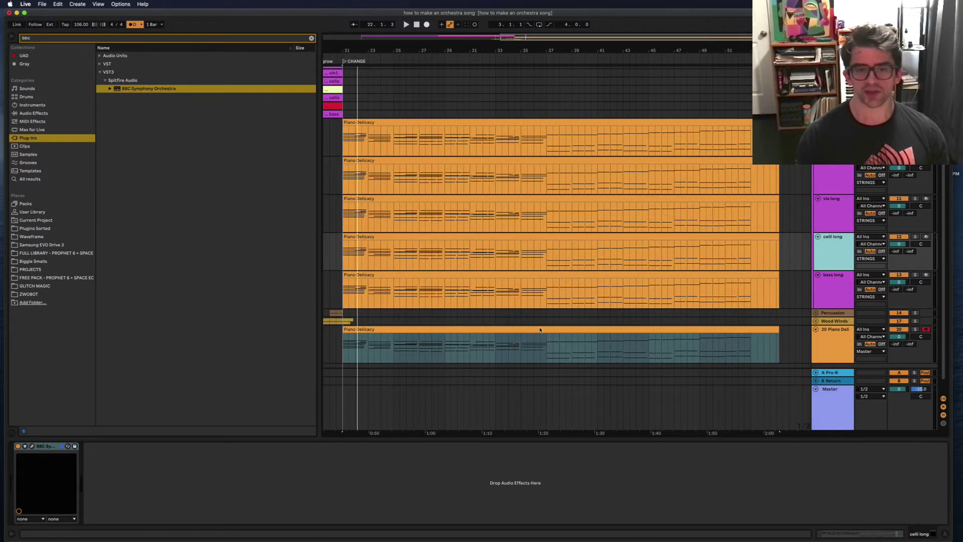
- Examine the copied Piano Delicacy clips on the bass long, violin and viola tracks one by one
scroll(381, 291, "down", 2)
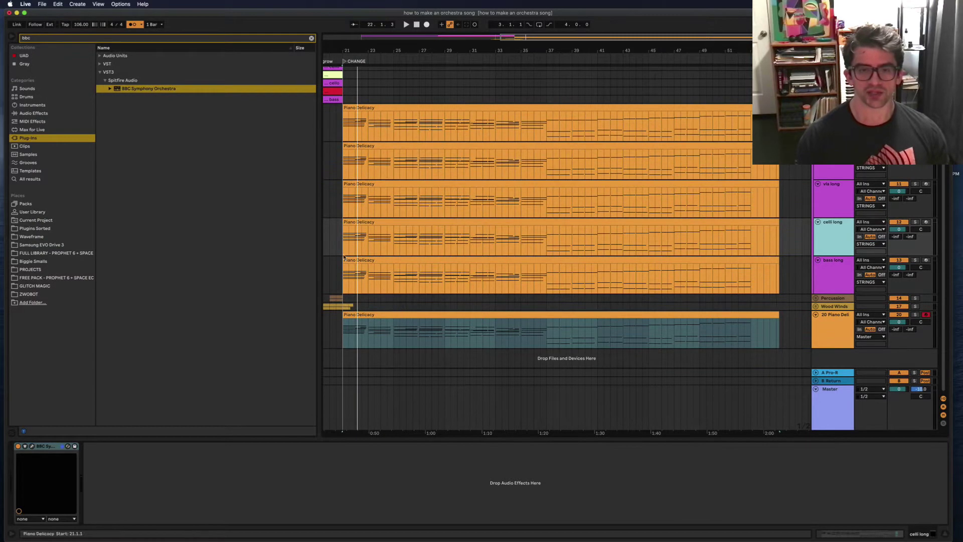
left_click(357, 262)
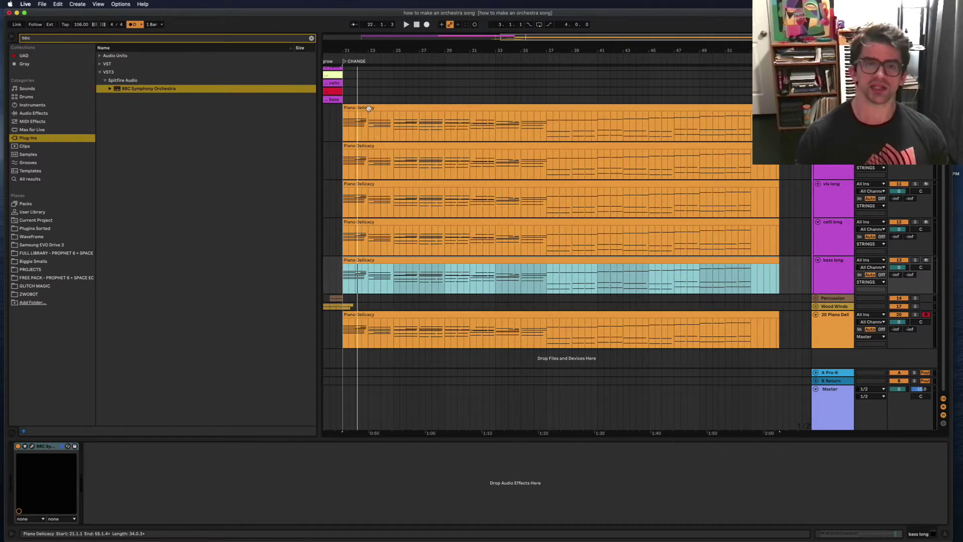
left_click(368, 124)
left_click(371, 173)
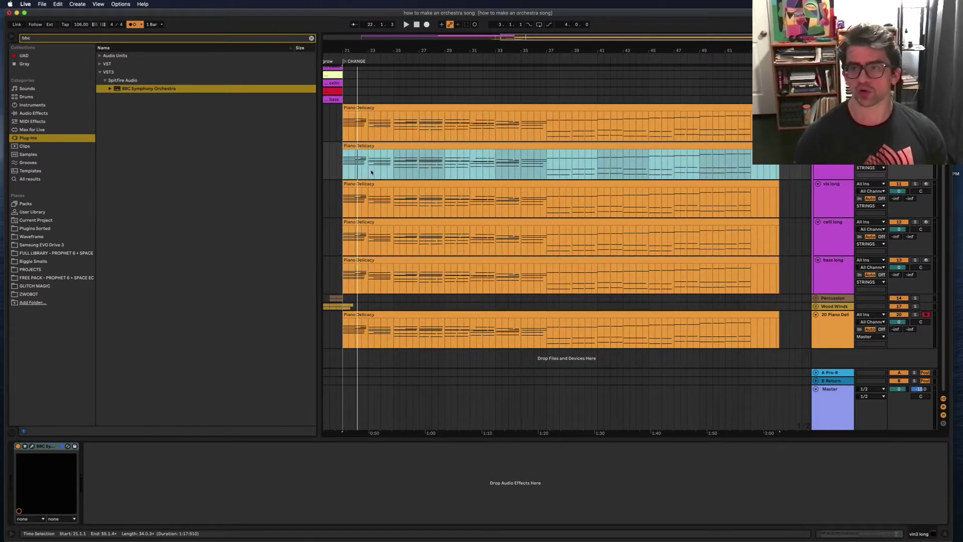
left_click(374, 184)
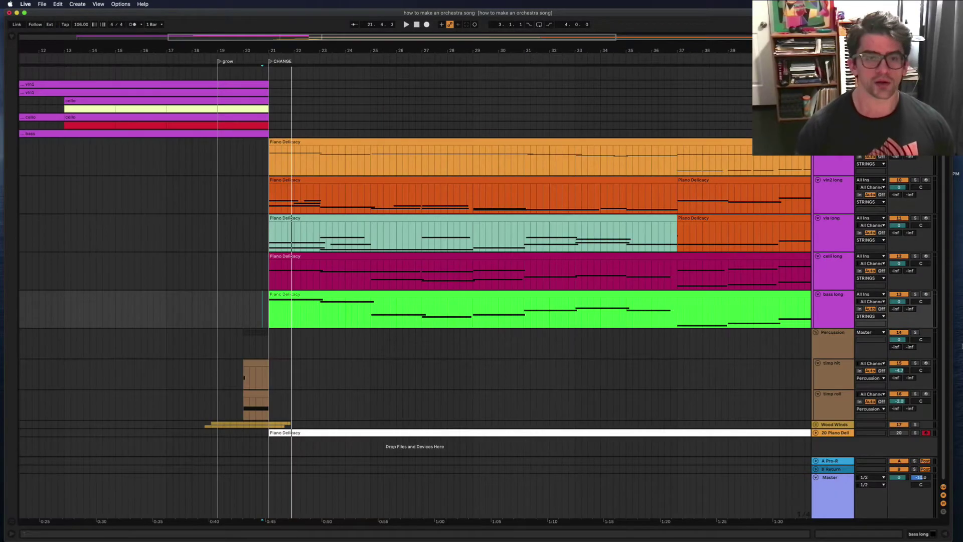
- Play back the divided string parts from bar 21 and stop around bar 32
scroll(296, 385, "right", 1)
left_click(264, 324)
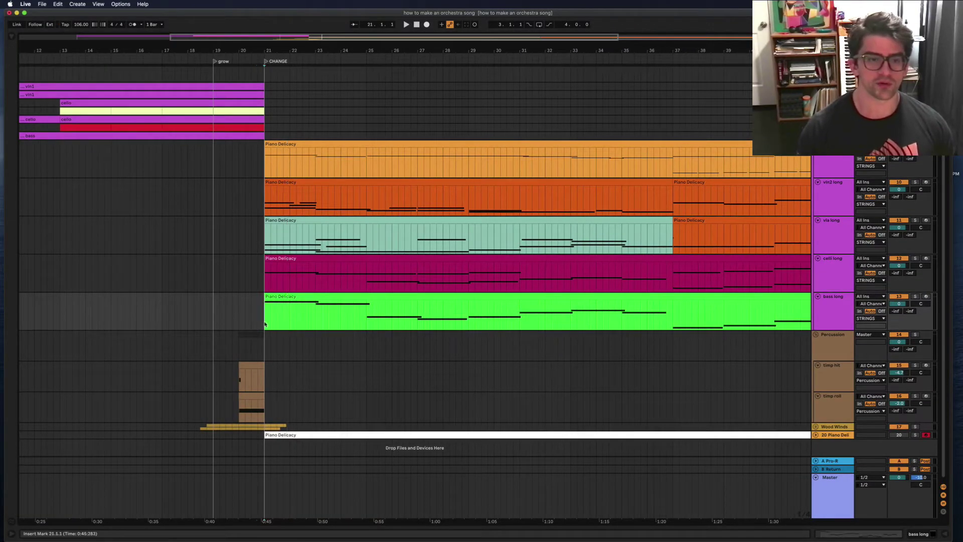
key("space")
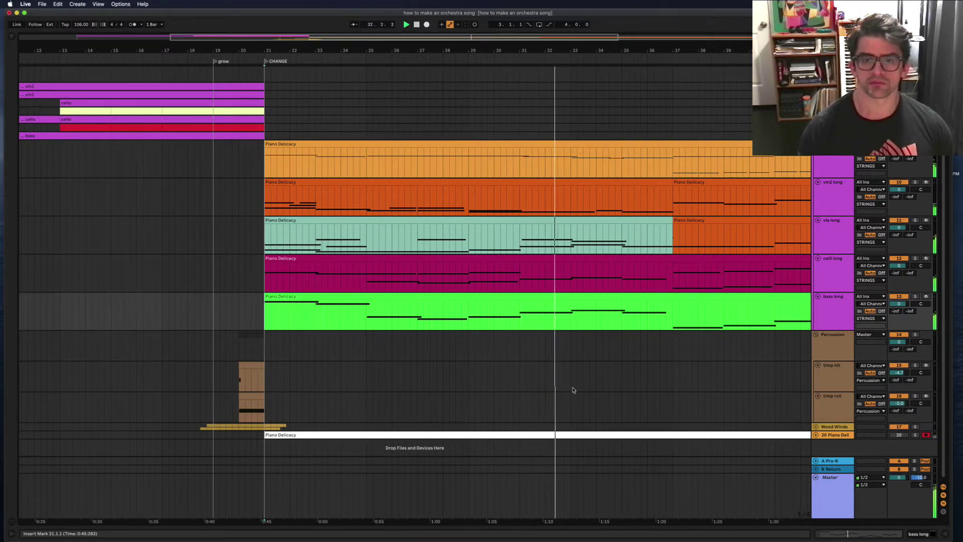
key("space")
- Extend the start of the F#3 note near clip bar 13 in the vla long clip back to arrangement position 30.4.4
scroll(520, 380, "left", 5)
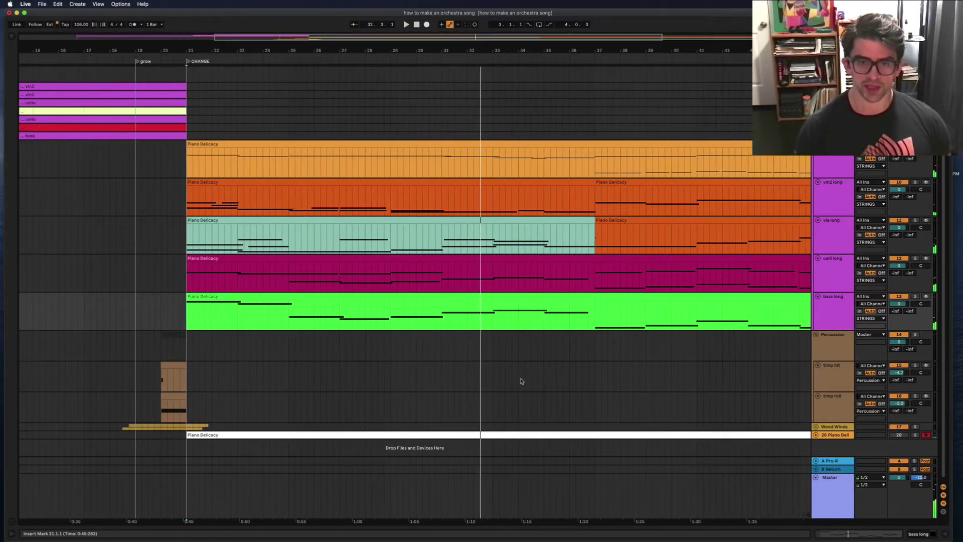
left_click(423, 223)
key("shift+Tab")
key("shift+Tab")
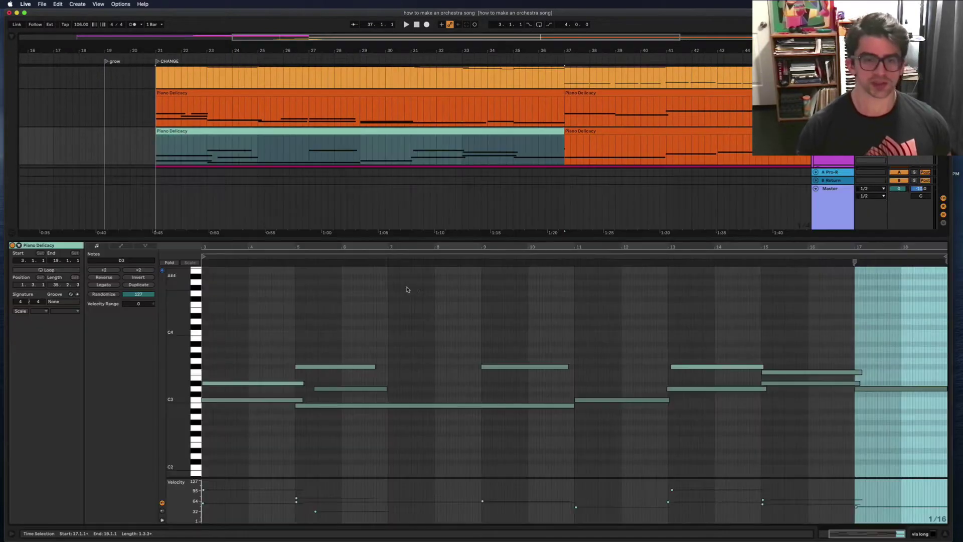
left_click(677, 366)
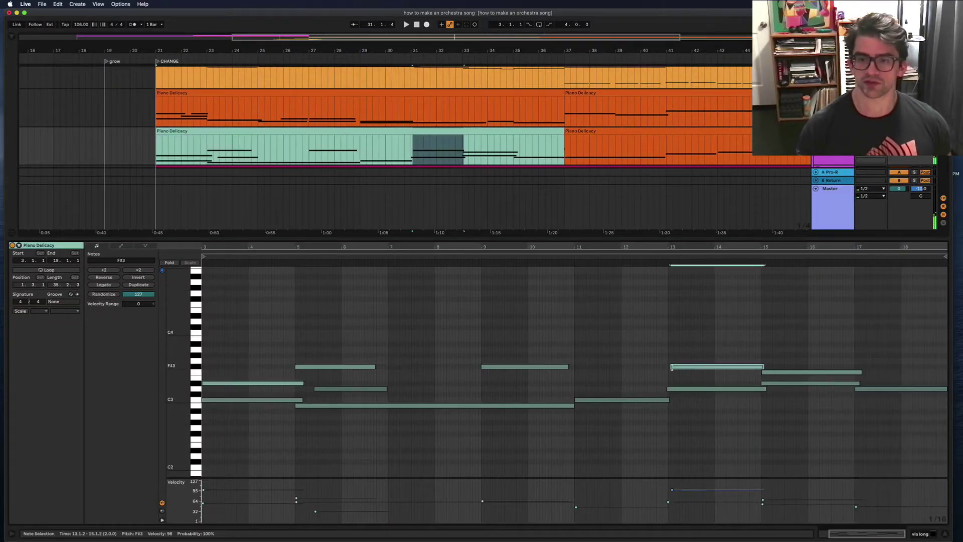
left_click(666, 368)
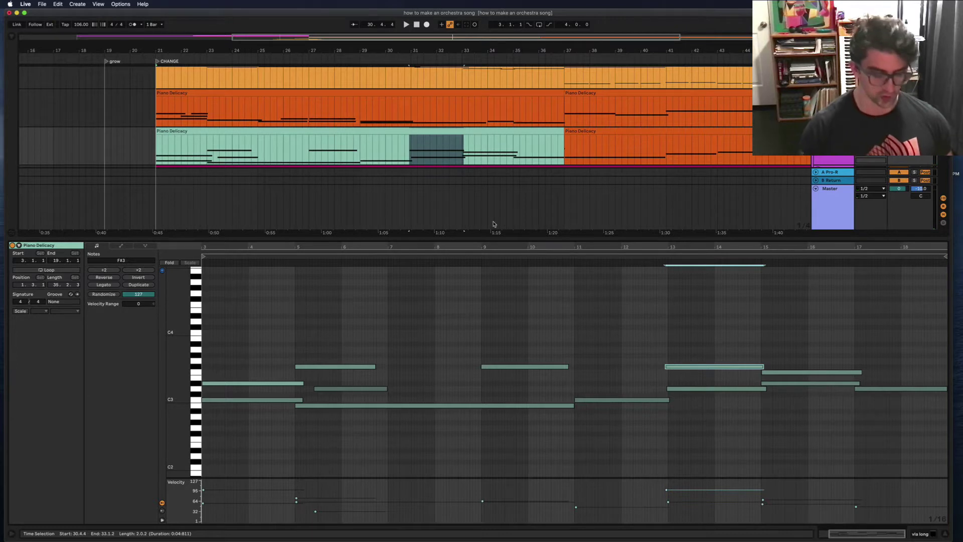
key("super+alt+l")
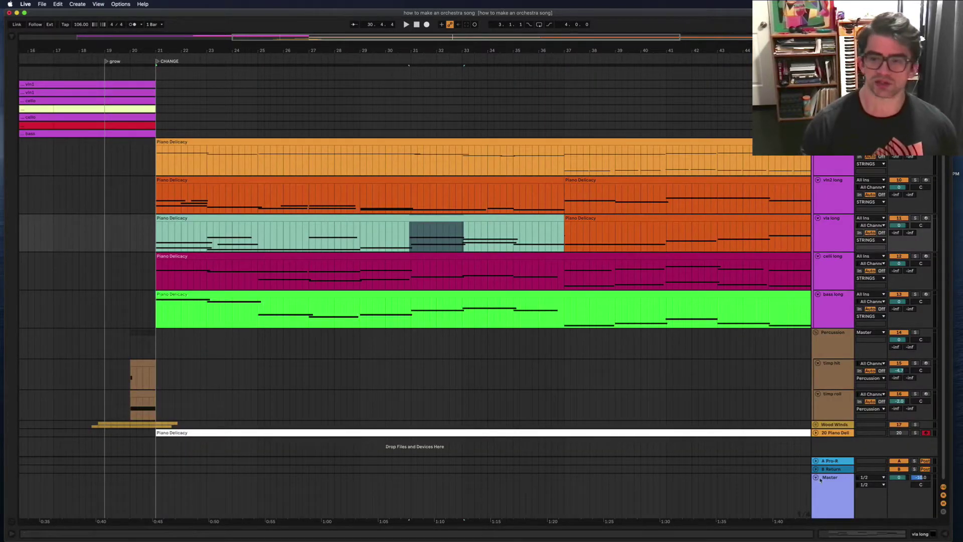
- Unfold the Piano Delicacy track to view its original clip's notes, and fold the track again
left_click(816, 432)
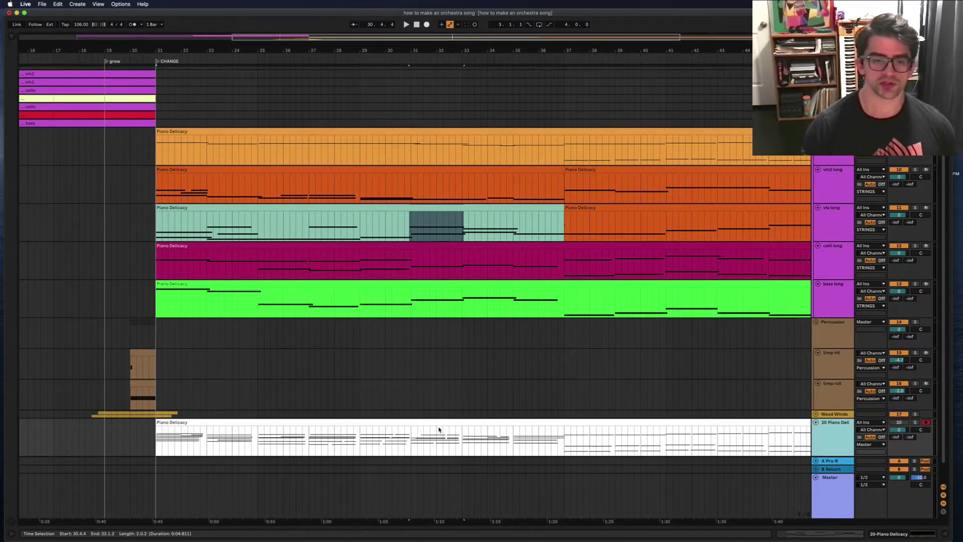
left_click(357, 420)
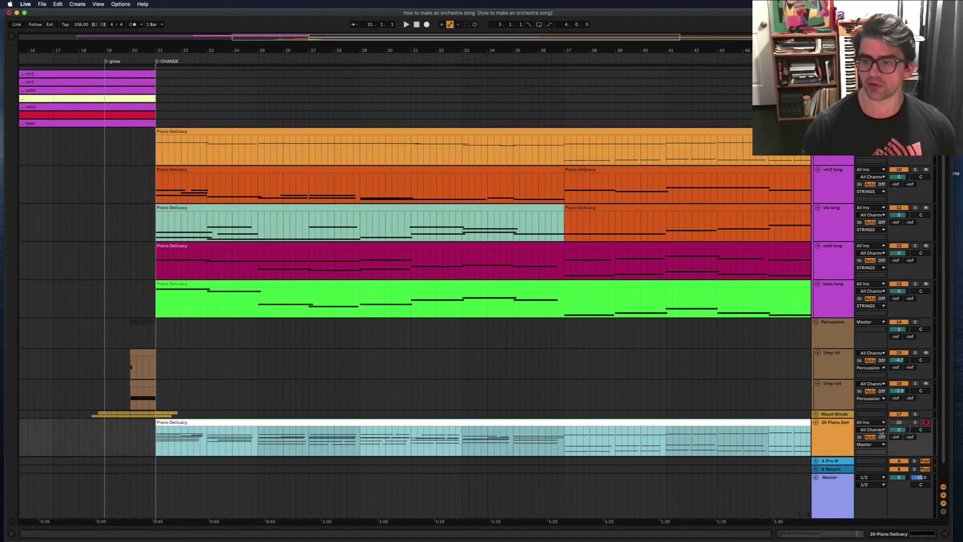
left_click(816, 422)
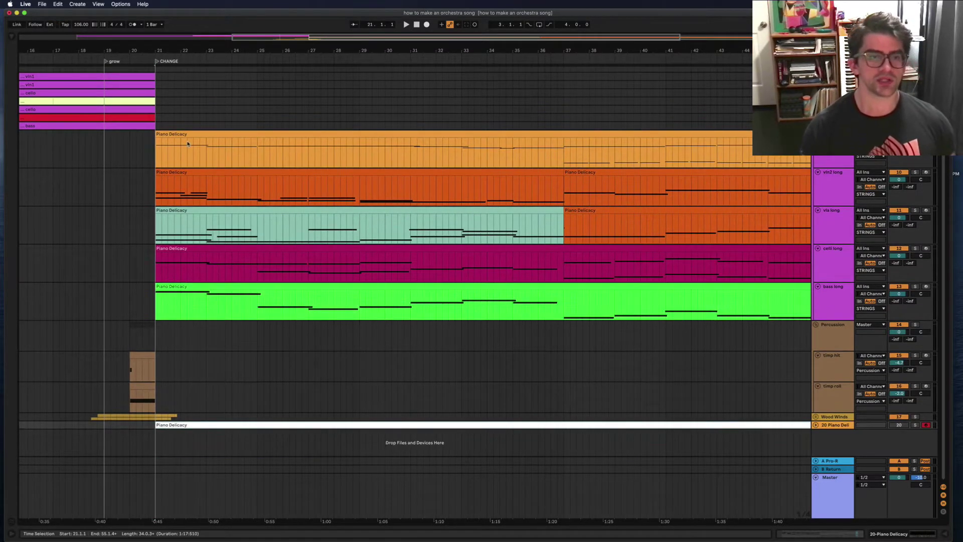
- Compare the split parts by selecting the celli long, bass long and first vln2 long clips
left_click(182, 246)
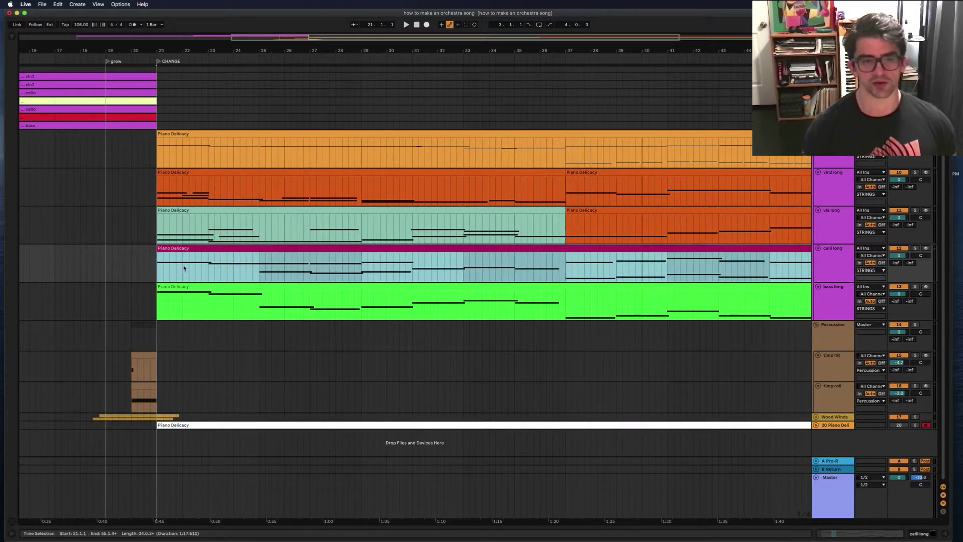
left_click(194, 292)
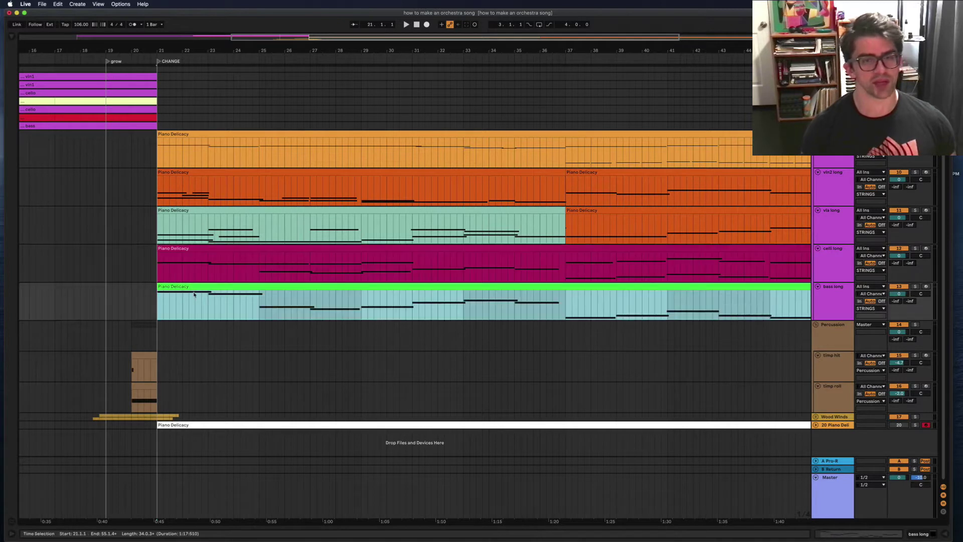
left_click(175, 180)
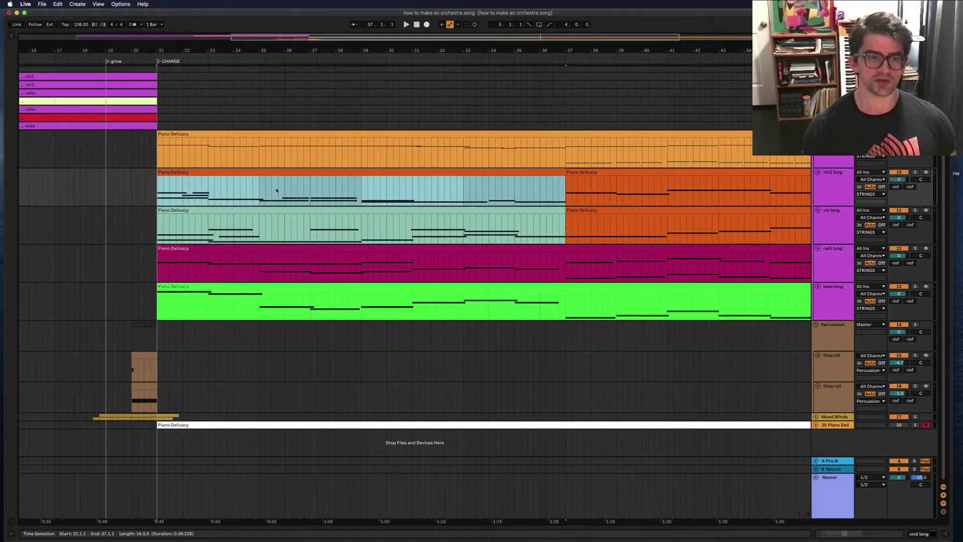
- Shorten the A3 note starting at clip bar 5 in the first vln2 long clip to end at bar 7
scroll(571, 212, "right", 3)
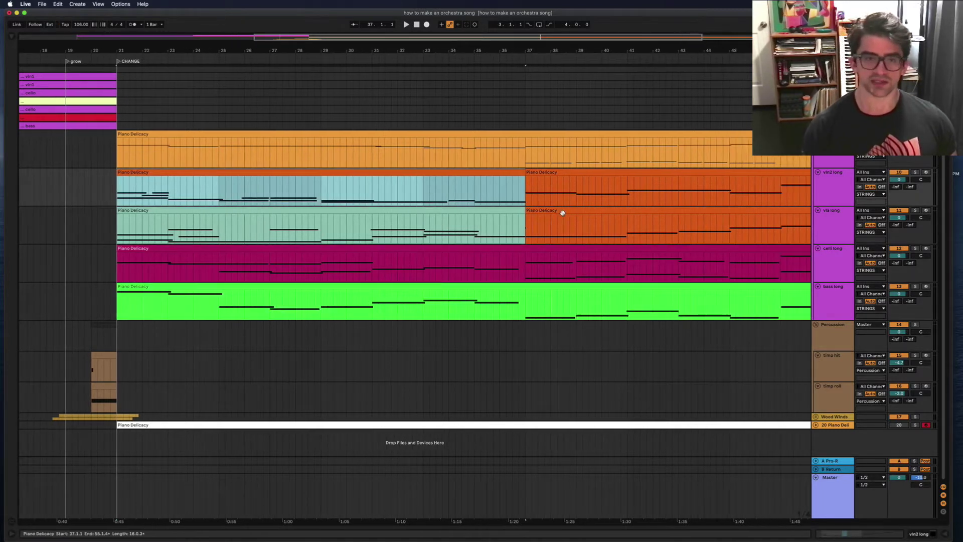
double_click(199, 174)
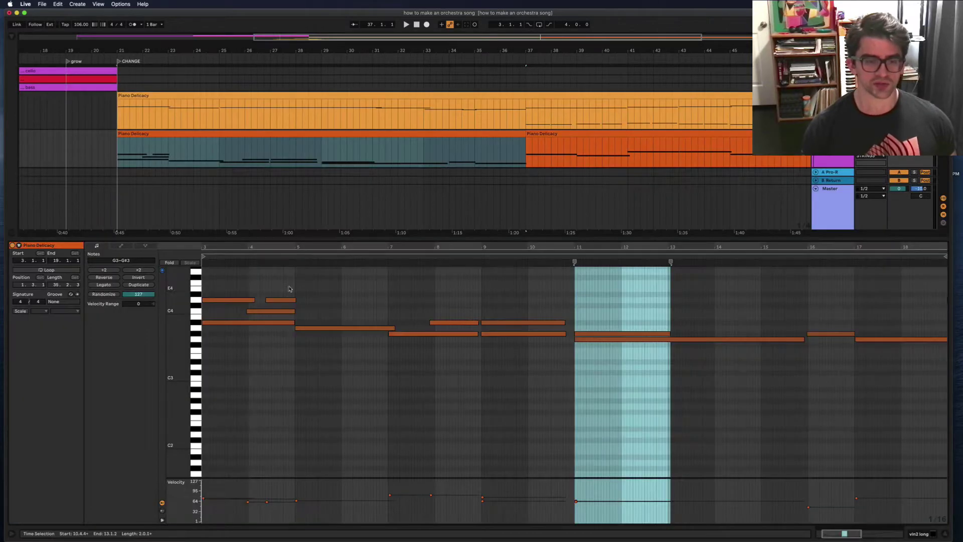
scroll(176, 149, "down", 3)
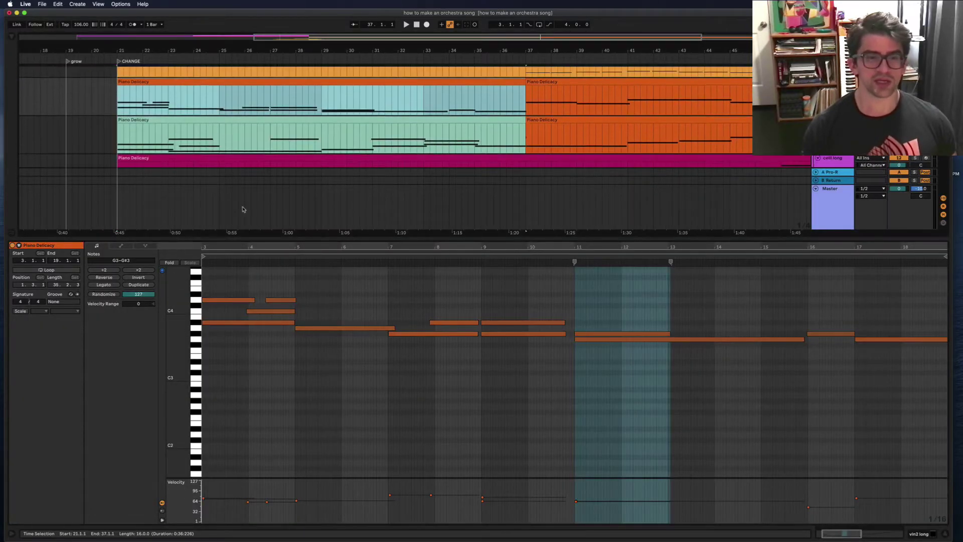
left_click_drag(338, 310, 363, 349)
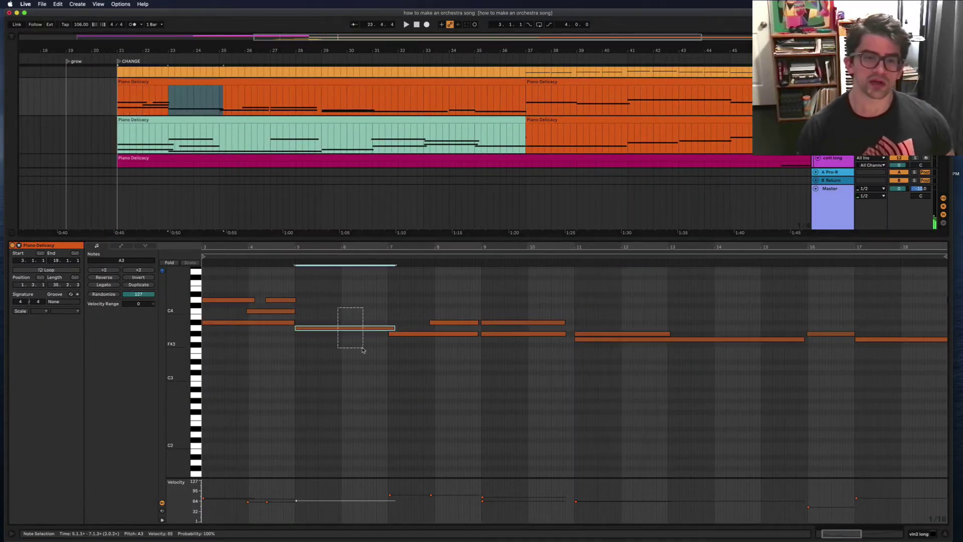
left_click_drag(378, 285, 385, 286)
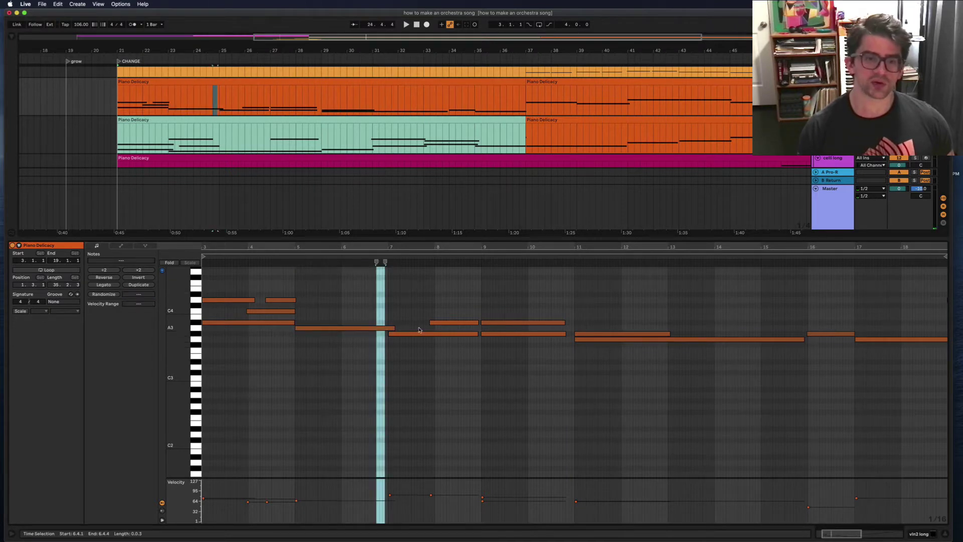
mouse_move(394, 329)
left_mouse_down()
mouse_move(298, 327)
mouse_move(395, 327)
mouse_move(387, 330)
left_mouse_up()
- Open the vln1 long clip's notes and select the sustained D#4 note starting at clip bar 7
scroll(224, 146, "up", 5)
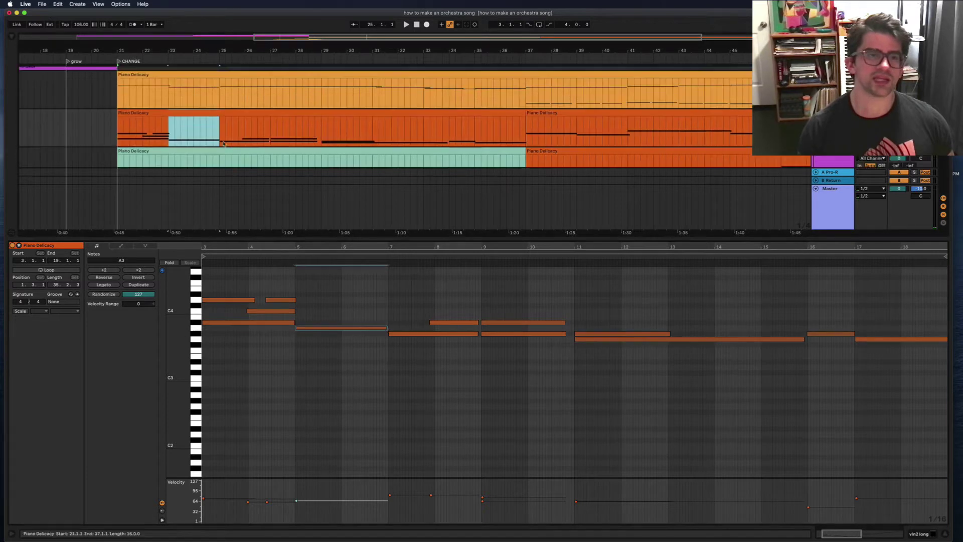
left_click(204, 117)
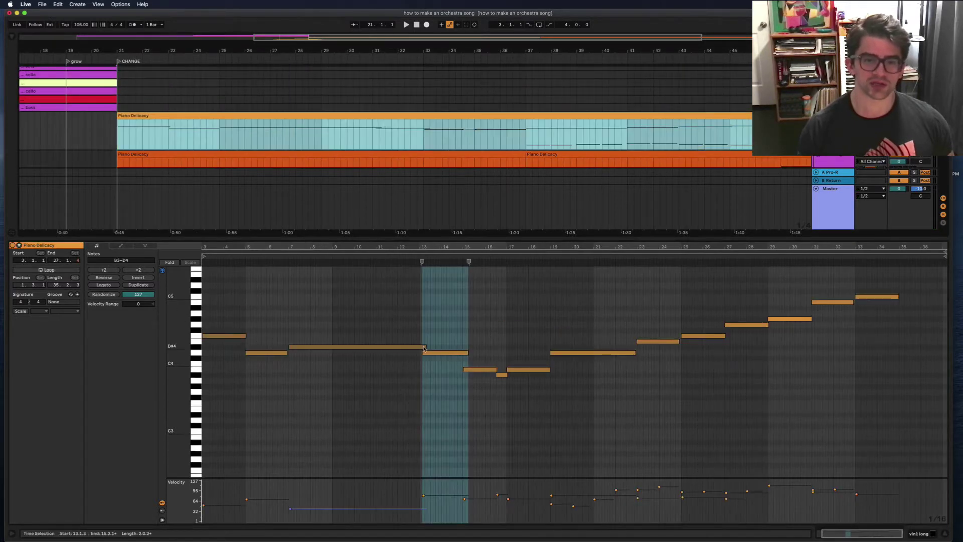
mouse_move(425, 347)
left_mouse_down()
mouse_move(301, 347)
mouse_move(425, 346)
left_mouse_up()
left_click(337, 347)
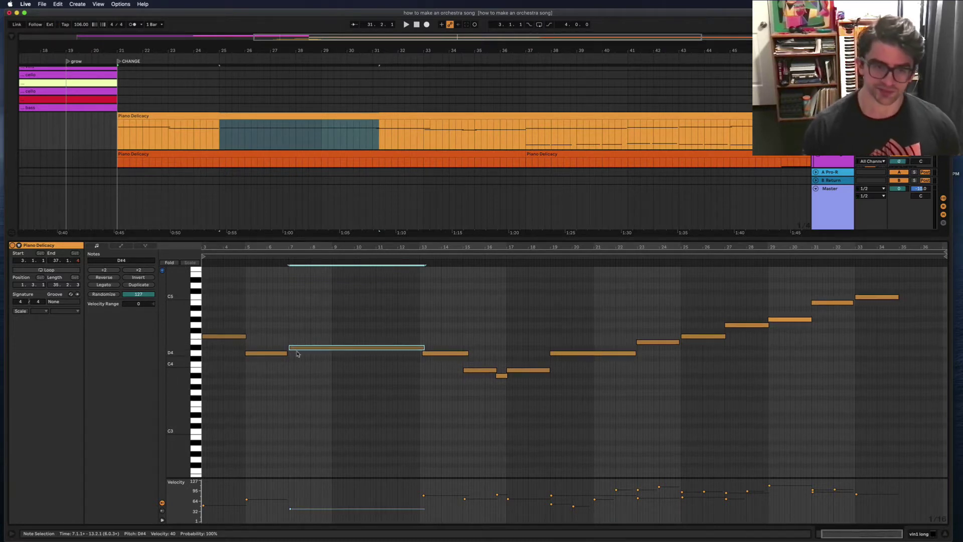
scroll(316, 350, "up", 1)
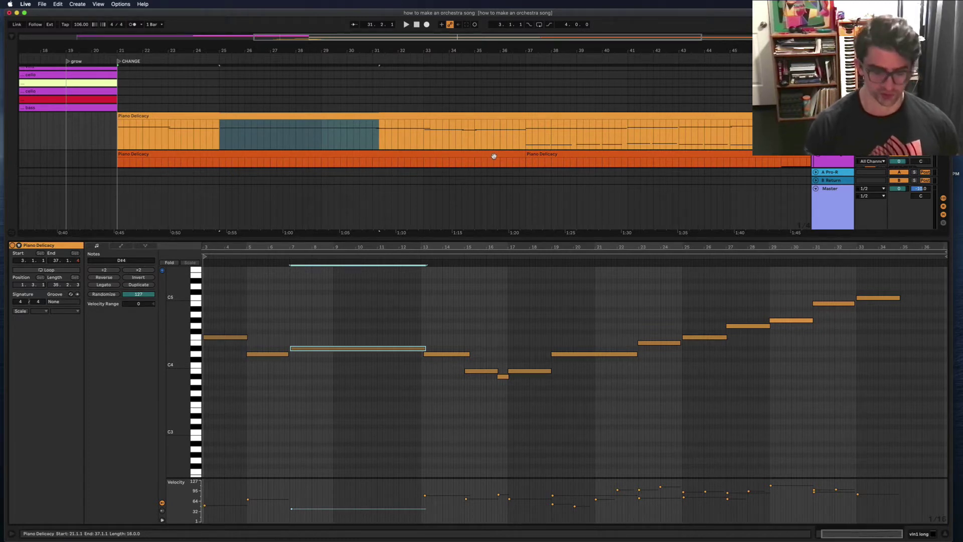
- Hide the note editor and play the string parts from bar 37, selecting the second vla long clip
key("super+alt+l")
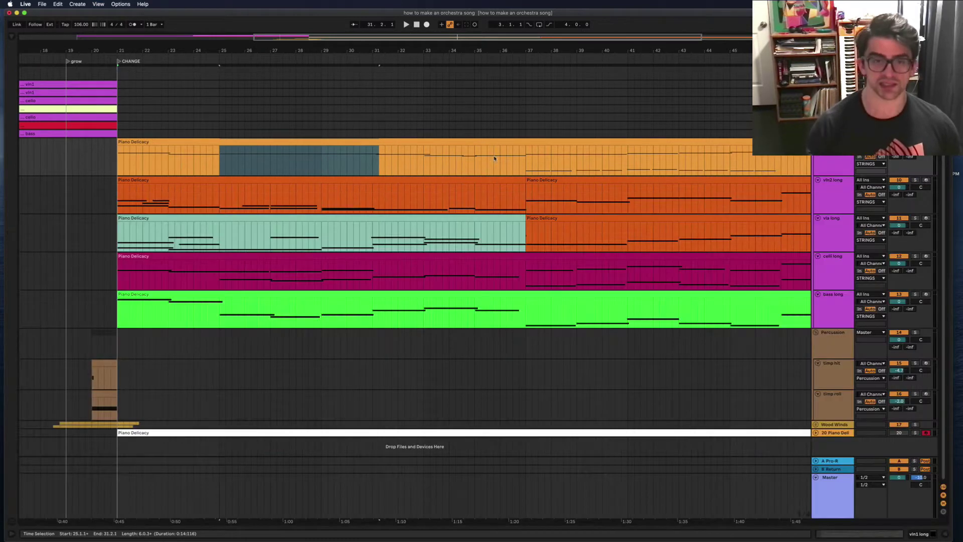
left_click(527, 245)
scroll(481, 247, "right", 5)
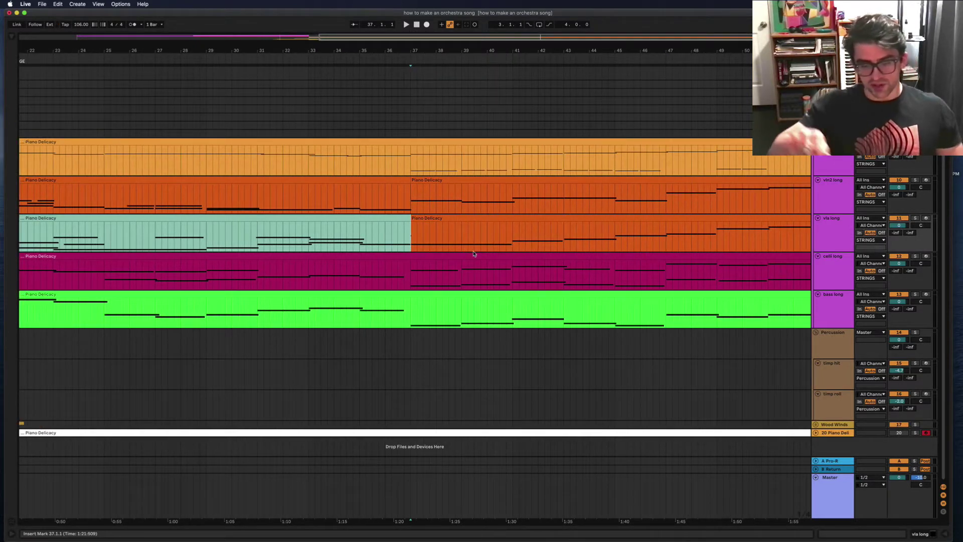
left_click(481, 216)
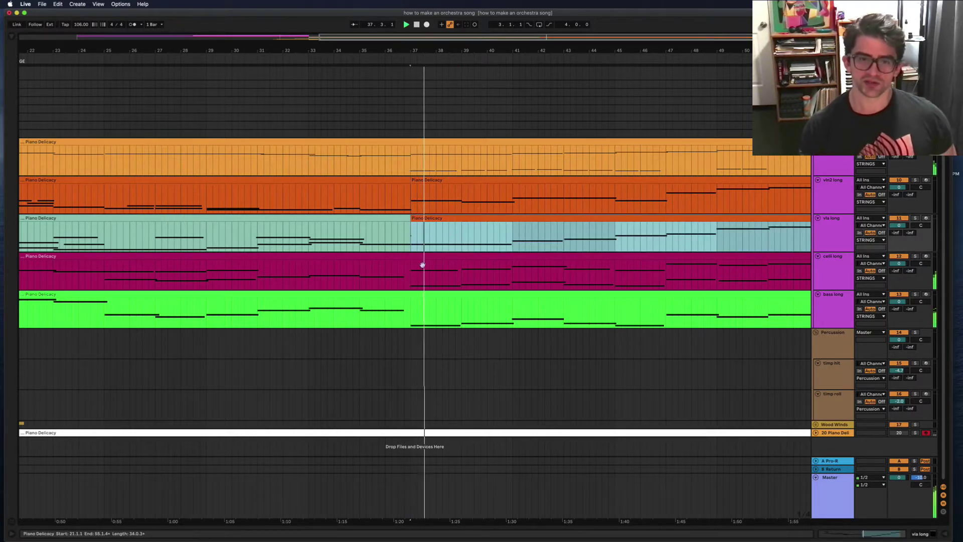
scroll(484, 277, "right", 3)
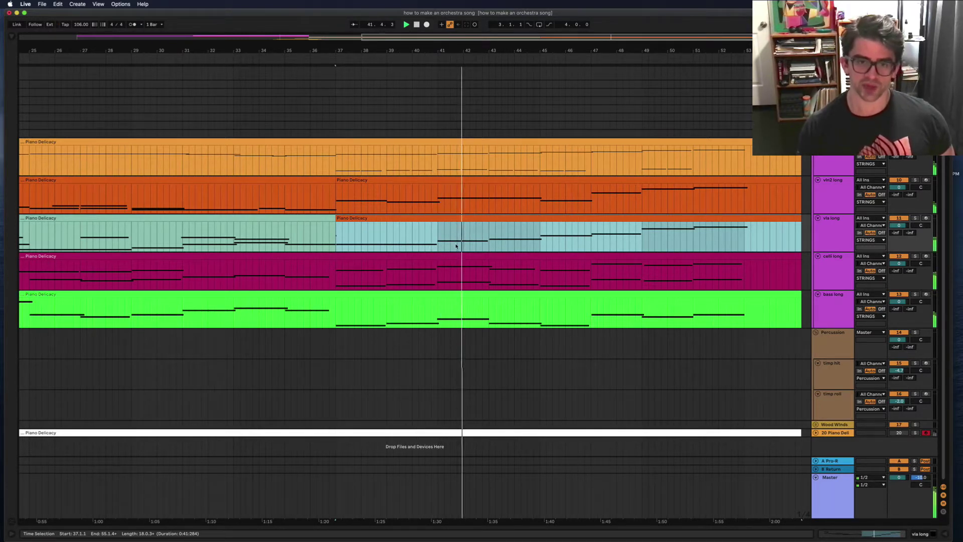
scroll(456, 241, "right", 4)
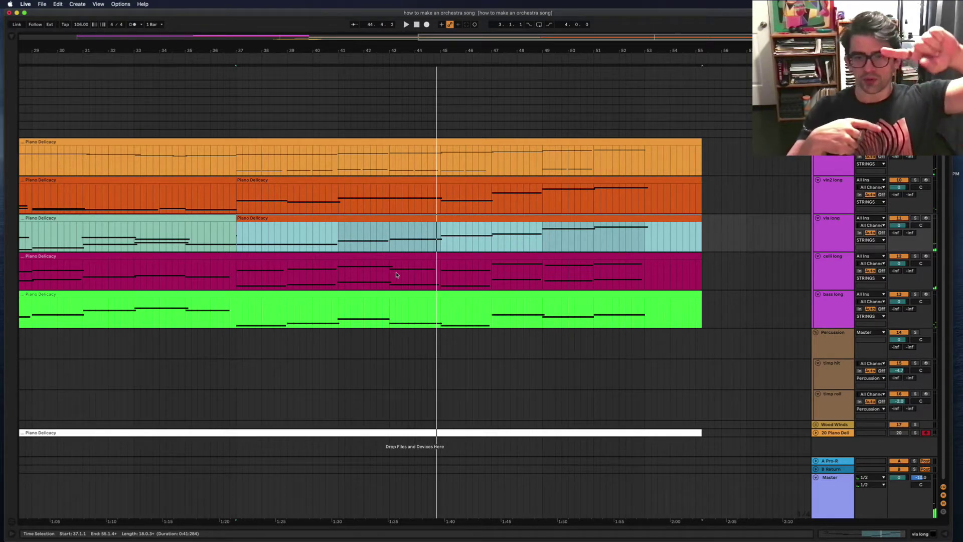
- Open the second vln2 long clip's notes and select the E4 note starting at clip bar 25
left_click(399, 179)
double_click(401, 181)
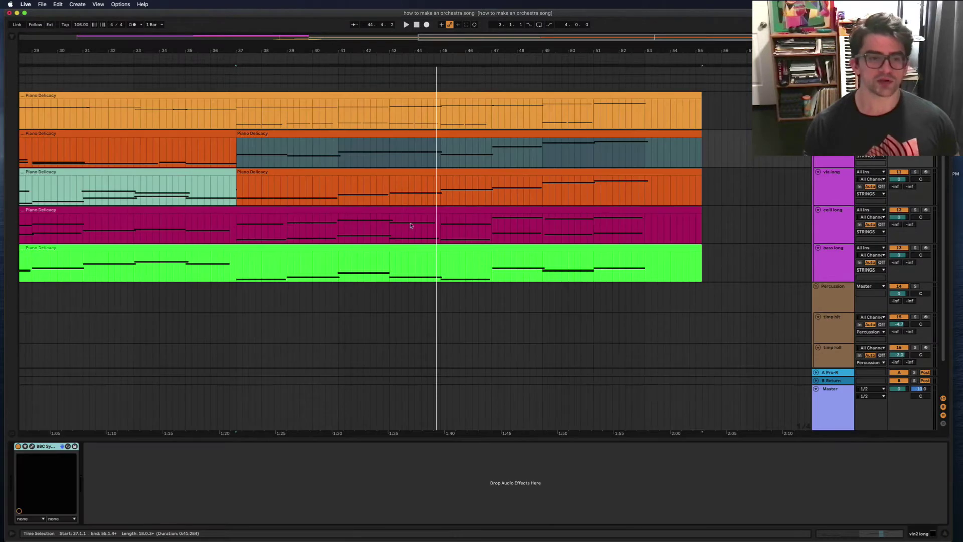
scroll(441, 136, "down", 3)
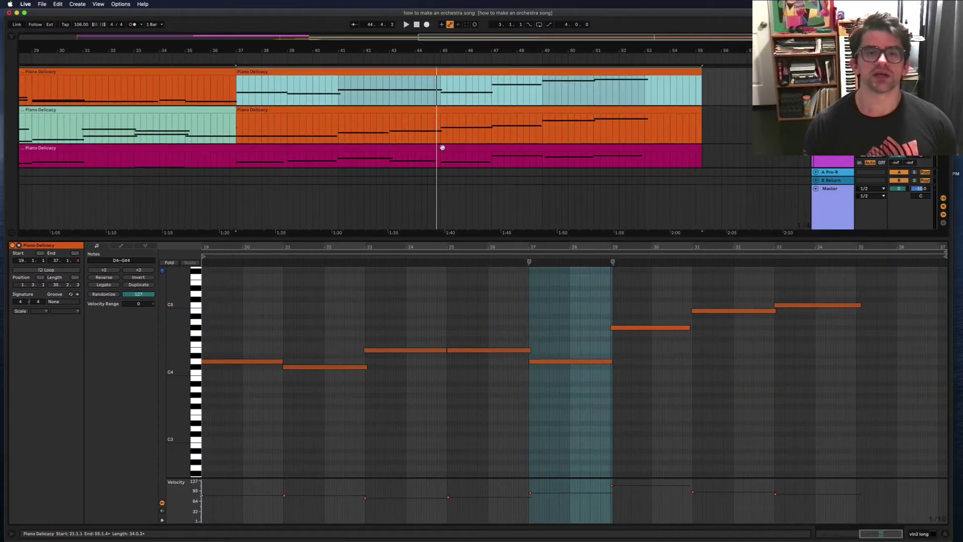
left_click(441, 96)
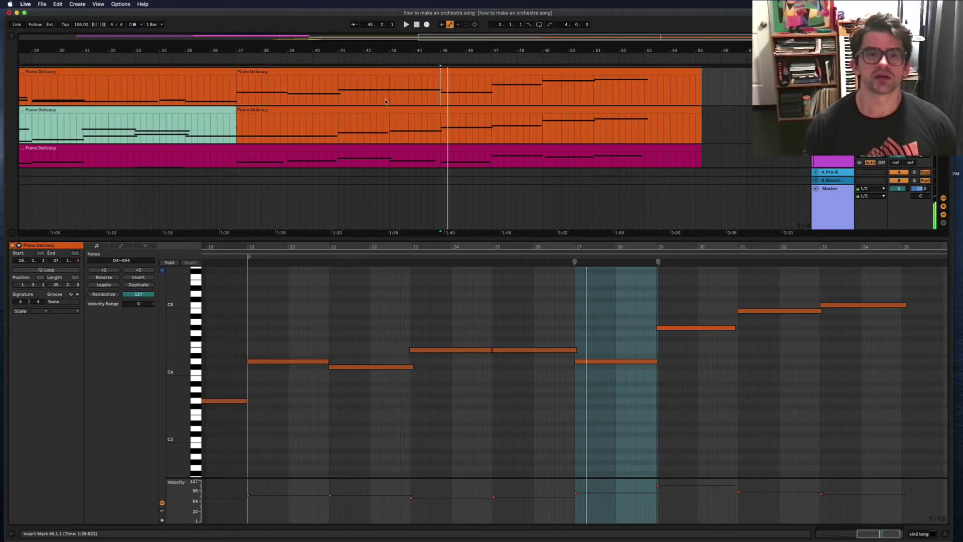
left_click(389, 100)
left_click(616, 349)
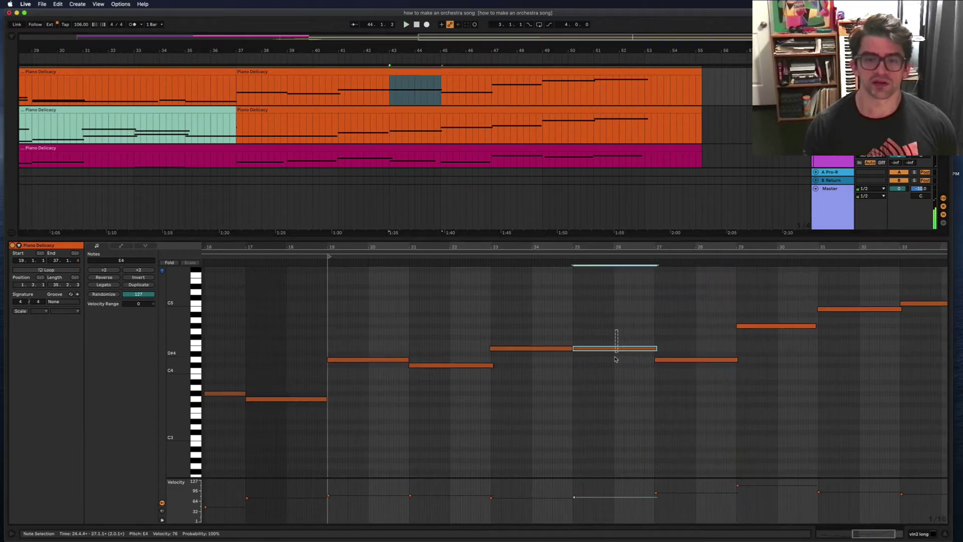
- Open the second vla long clip's notes and select the F3 note starting at clip bar 25
left_click(391, 110)
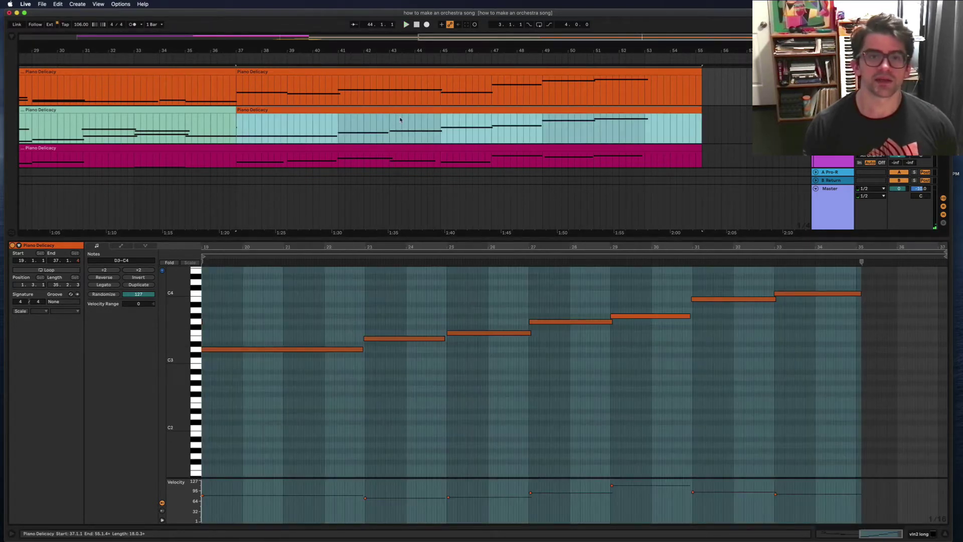
left_click(400, 132)
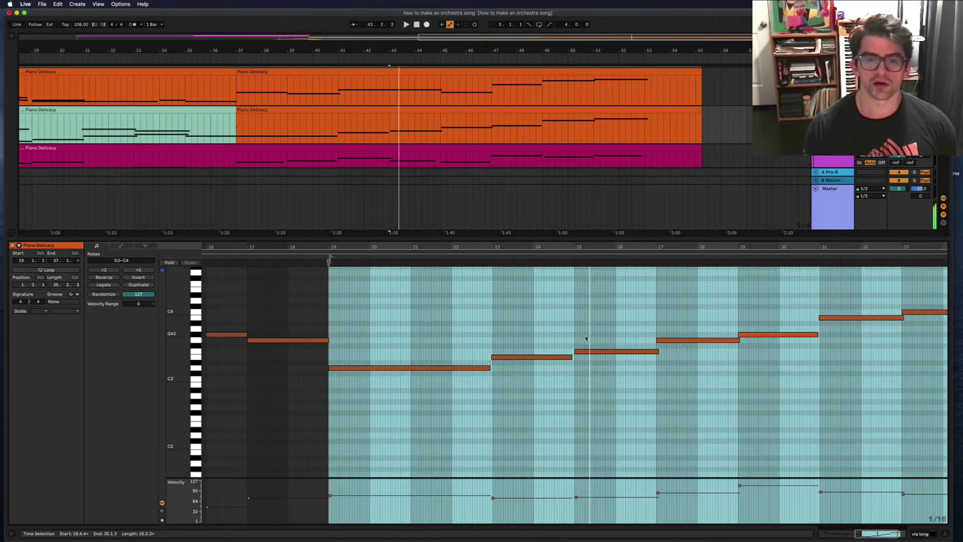
left_click(586, 352)
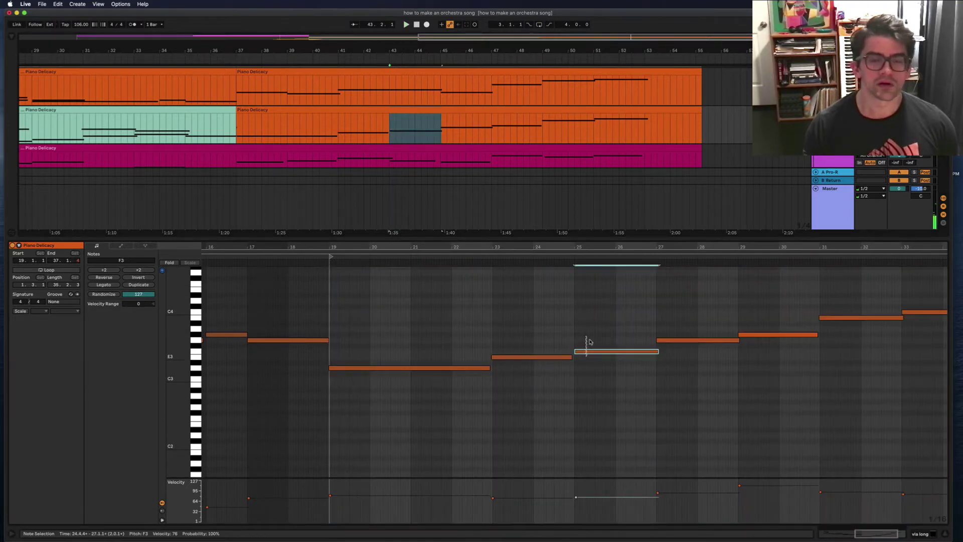
left_click(588, 344)
left_click(588, 352)
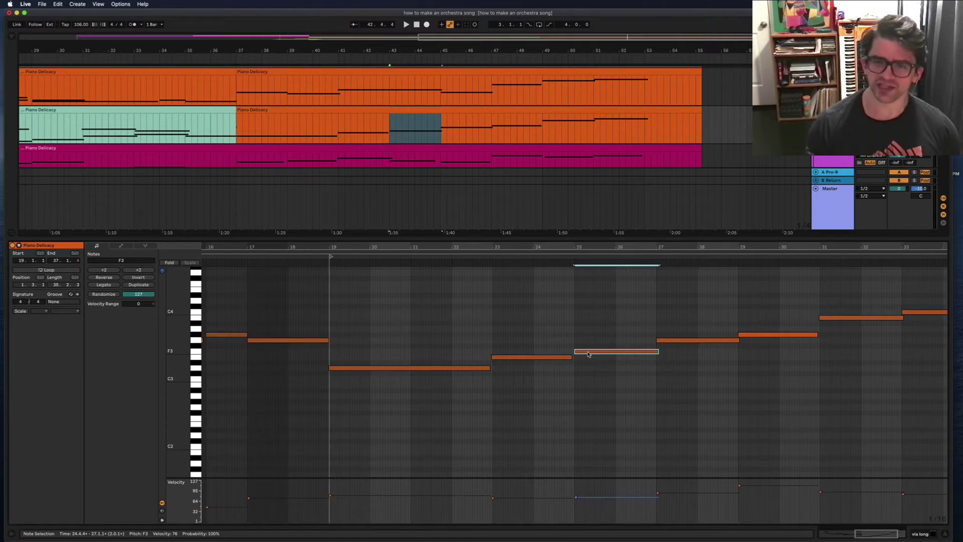
- Hide the note editor and play the string arrangement from bar 45 to hear the ending
key("super+alt+l")
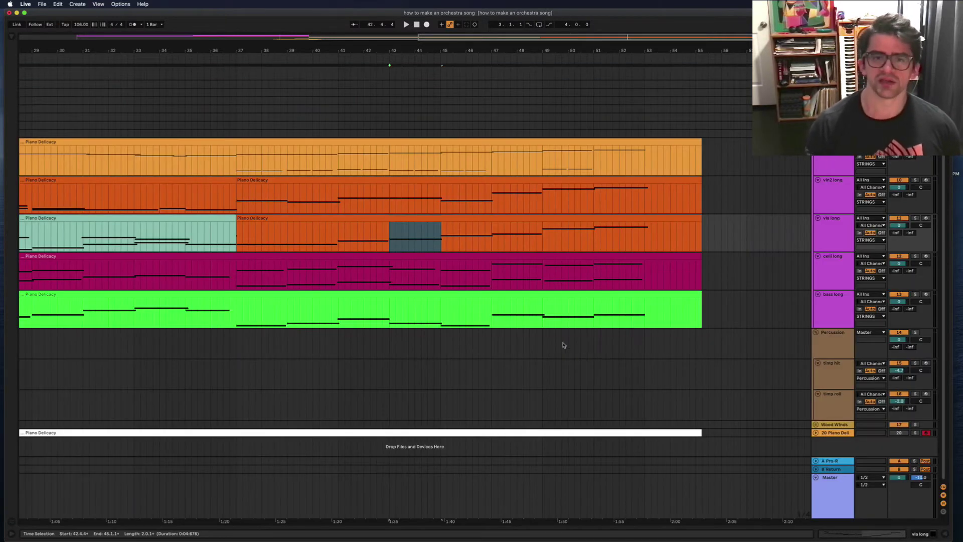
left_click(441, 236)
key("space")
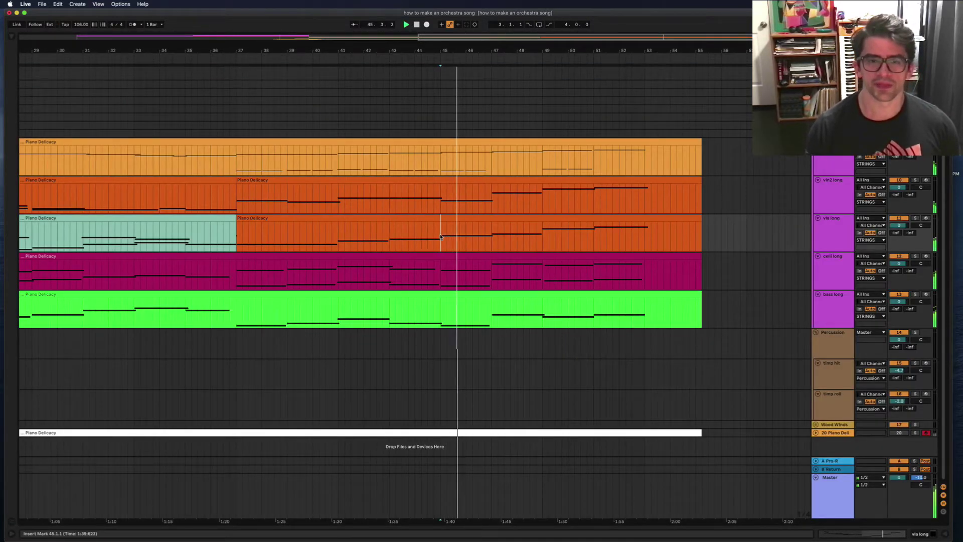
scroll(442, 239, "left", 1)
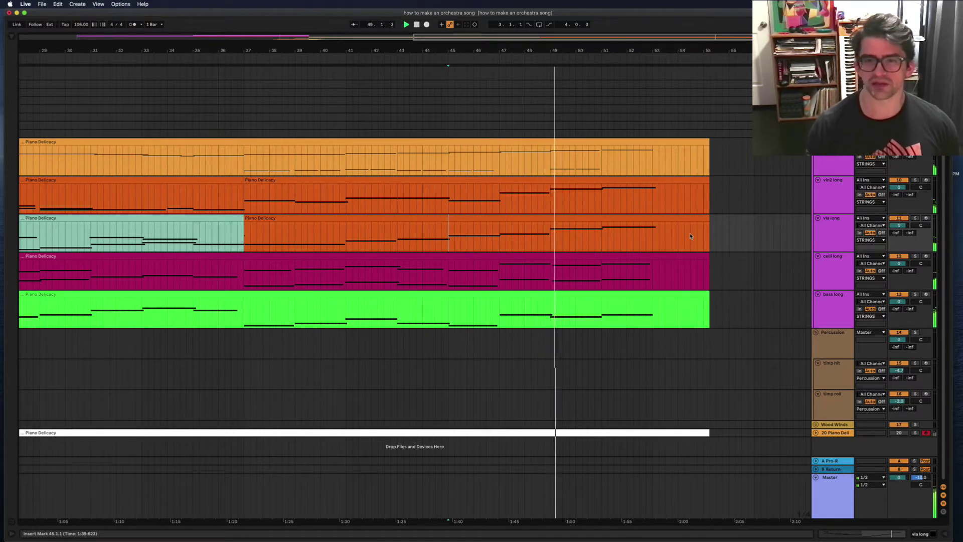
scroll(605, 284, "right", 1)
key("space")
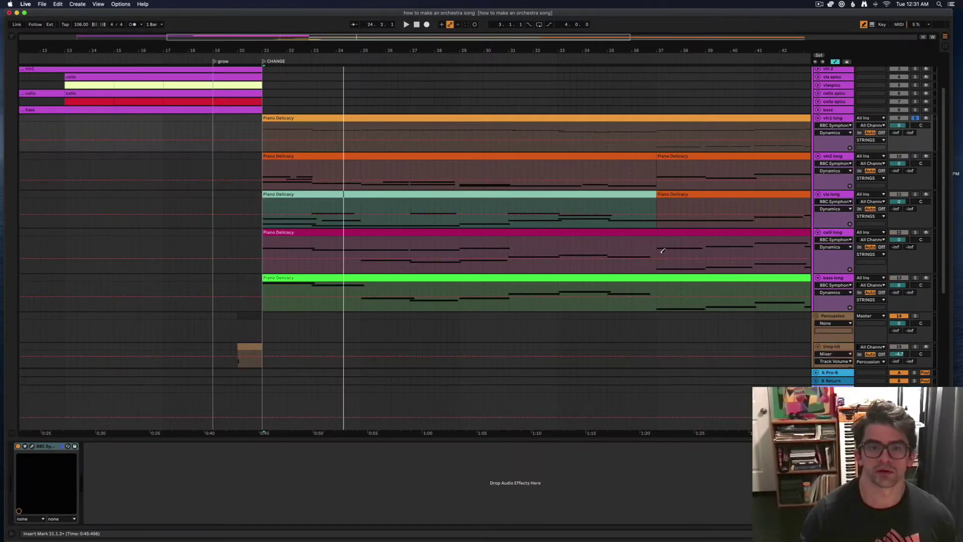
- Draw Dynamics automation on the vln2 long track, swelling in from bar 21 and rising and falling until about bar 31
scroll(574, 217, "right", 5)
scroll(574, 217, "down", 1)
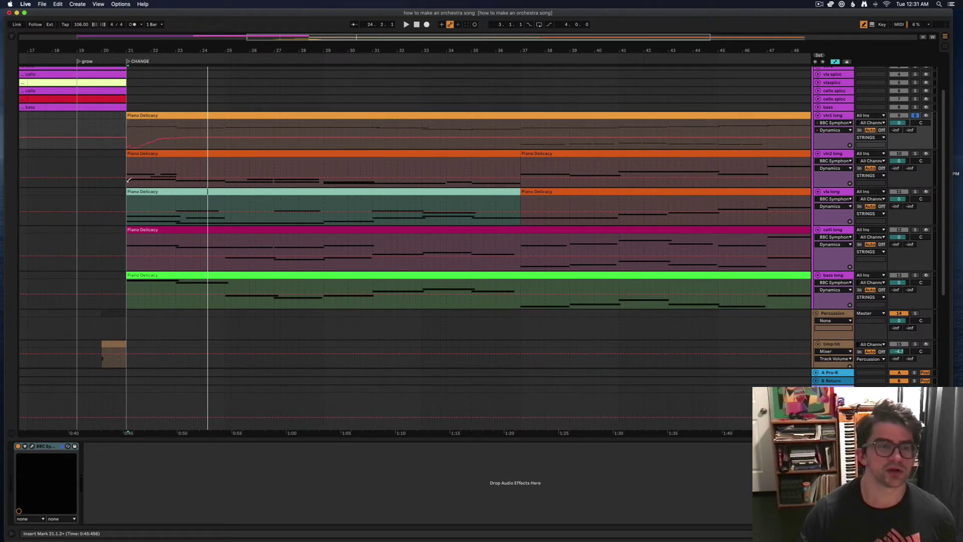
left_click_drag(128, 182, 158, 179)
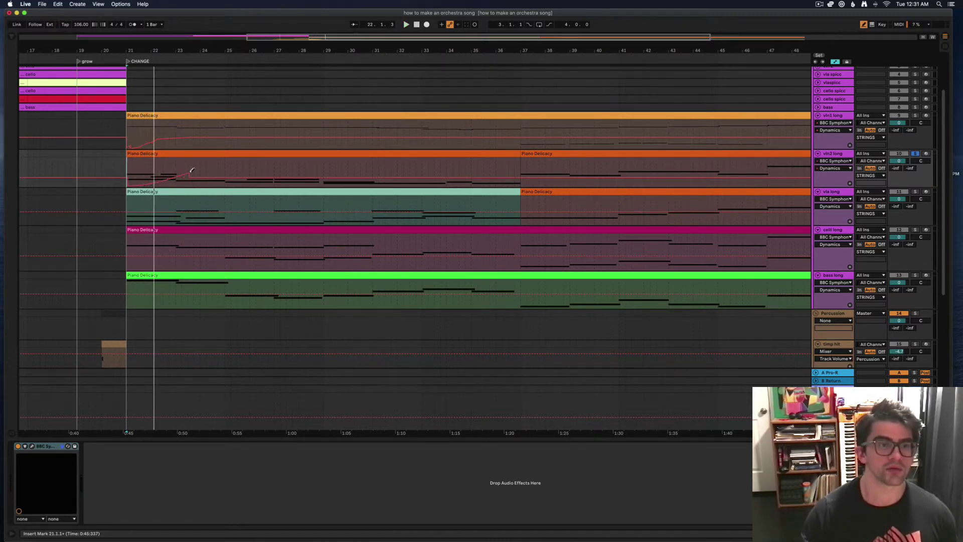
key("space")
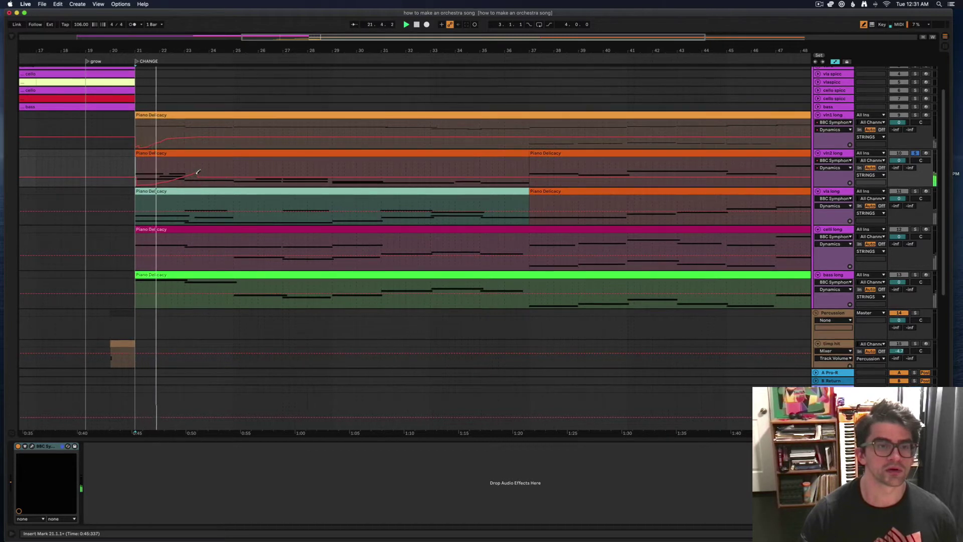
mouse_move(207, 170)
left_mouse_down()
mouse_move(198, 173)
mouse_move(393, 176)
left_mouse_up()
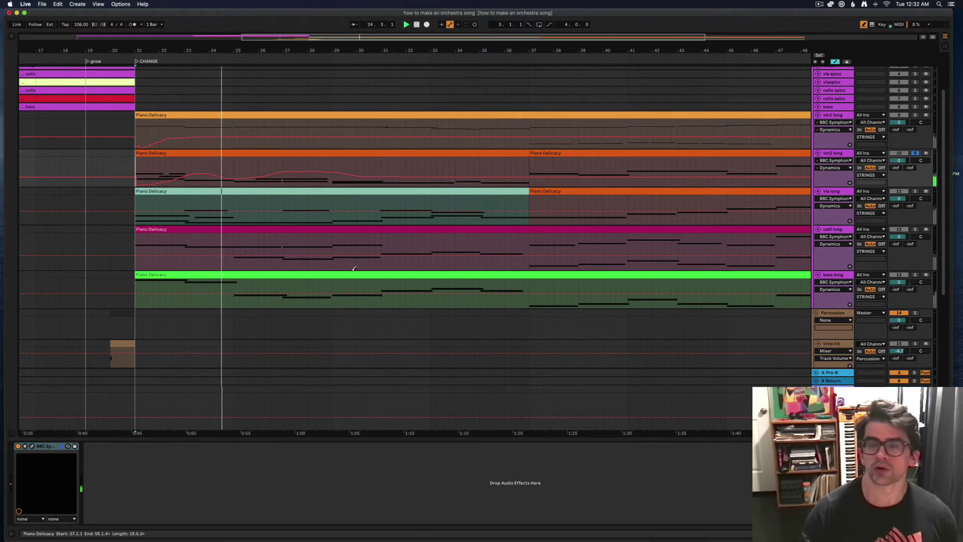
- Draw Dynamics fade-ins on the vla long, celli long and bass long tracks, rising from near zero around bar 21
left_click_drag(137, 220, 149, 219)
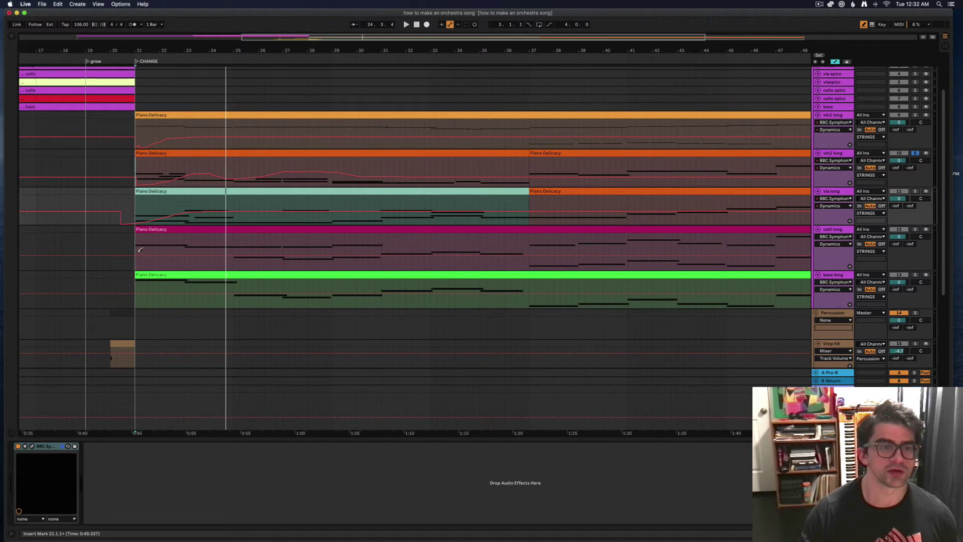
left_click_drag(133, 264, 150, 265)
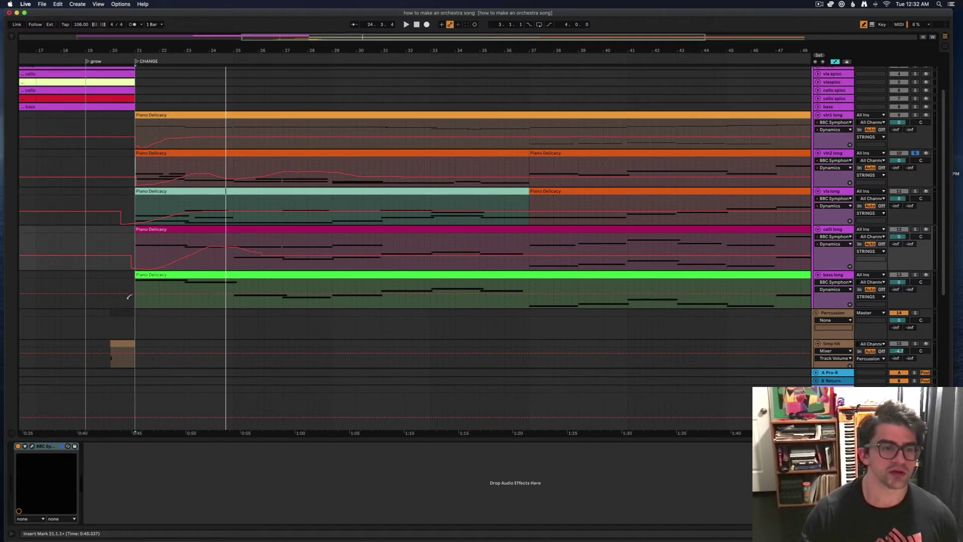
left_click_drag(130, 292, 165, 306)
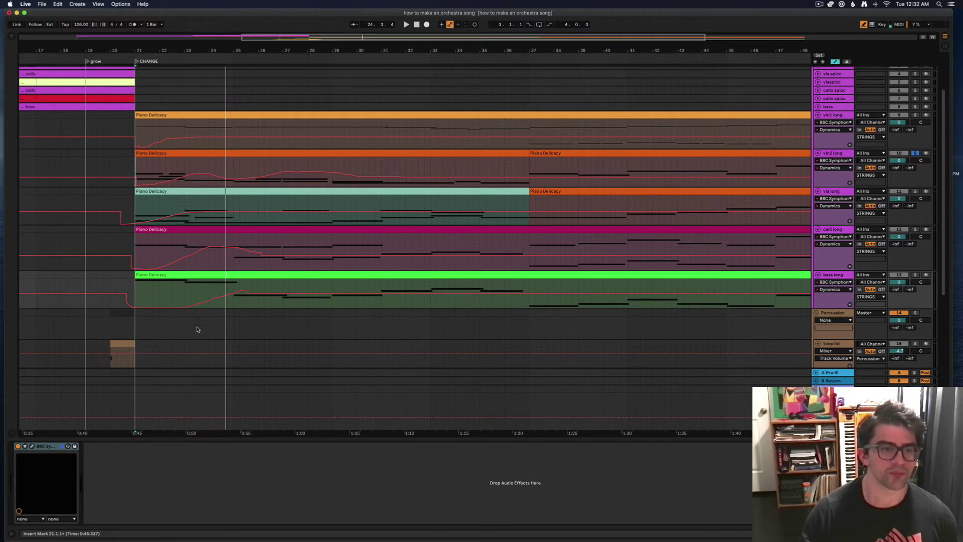
- Unsolo the vln2 long track and play all the strings from the grow marker at bar 19
key("space")
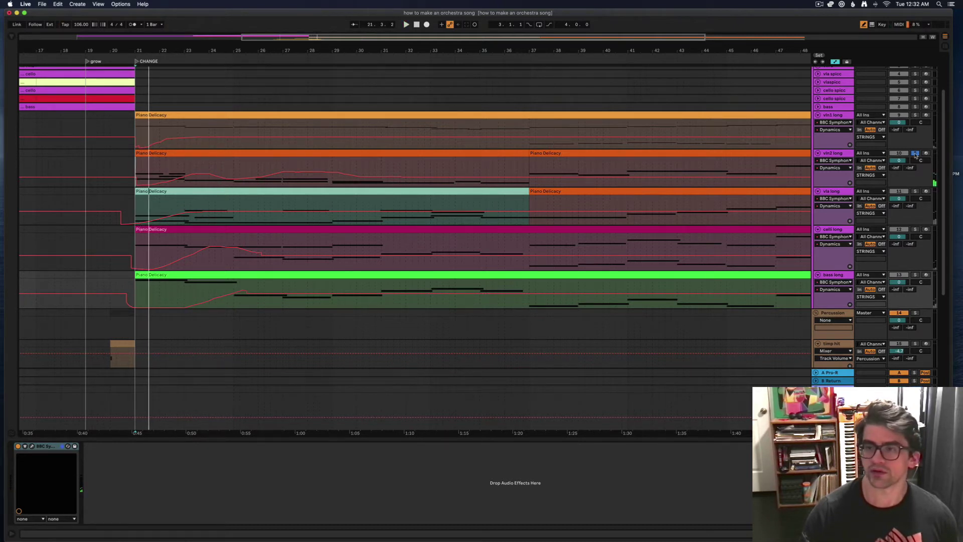
left_click(915, 155)
key("space")
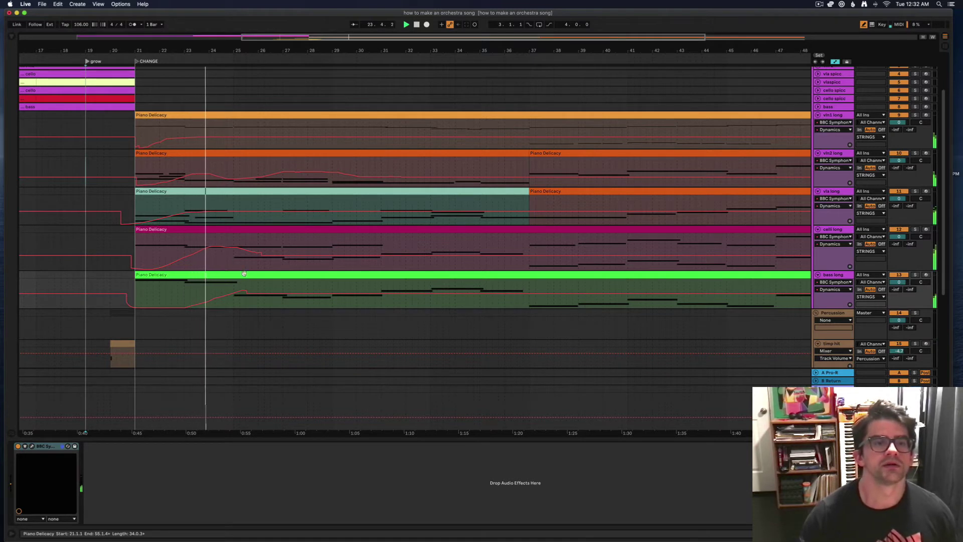
- Reshape the Dynamics curves: celli long at bars 23–26, bass long 25–29, vln1 long 27–32, vln2 long 29–31 and vla long 33–35
left_click_drag(186, 257, 258, 254)
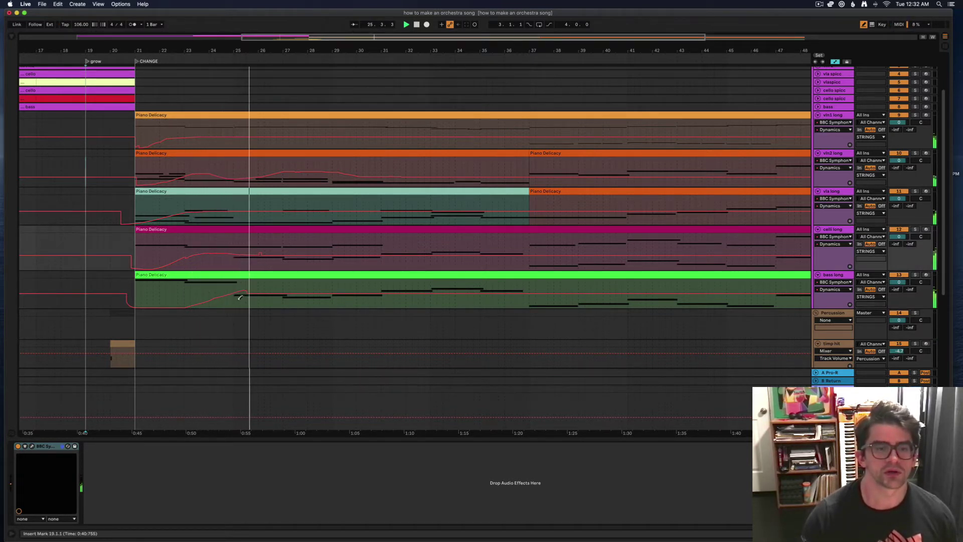
left_click_drag(247, 292, 317, 290)
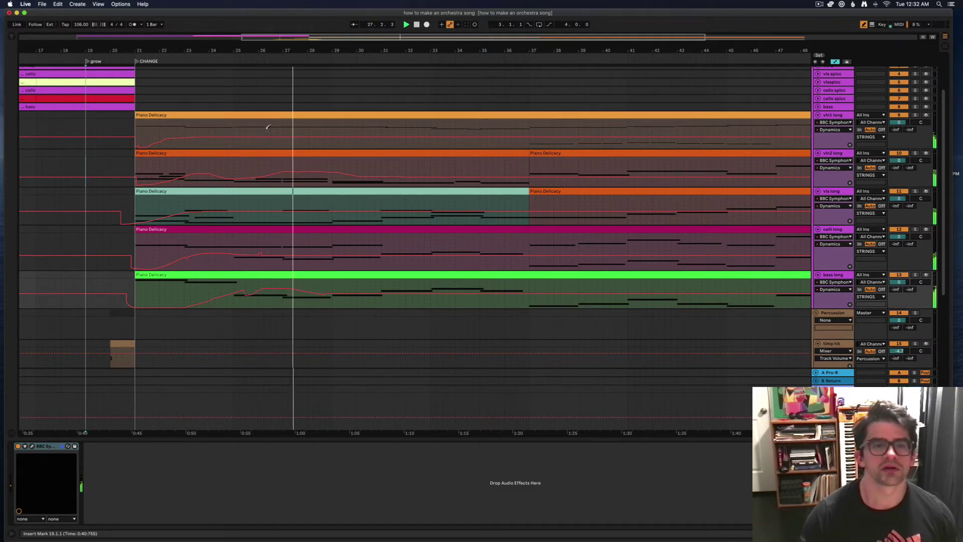
left_click_drag(277, 135, 403, 137)
mouse_move(329, 177)
left_mouse_down()
mouse_move(388, 175)
mouse_move(357, 174)
left_mouse_up()
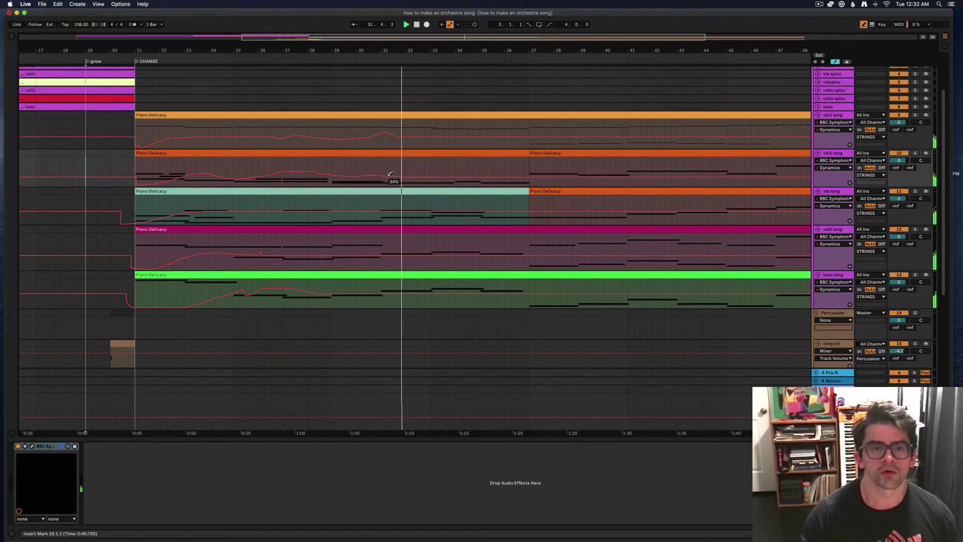
left_click_drag(436, 208, 479, 210)
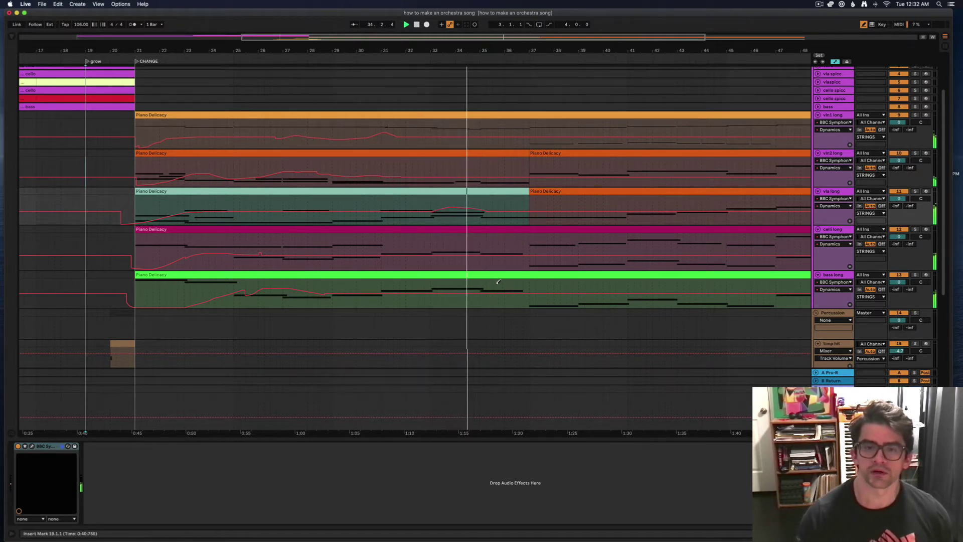
- Draw Dynamics dips around bar 37 on bass long, celli long, vla long and vln2 long, fading from about bar 35 and rising back by bar 39
left_click_drag(481, 294, 534, 293)
scroll(545, 286, "right", 10)
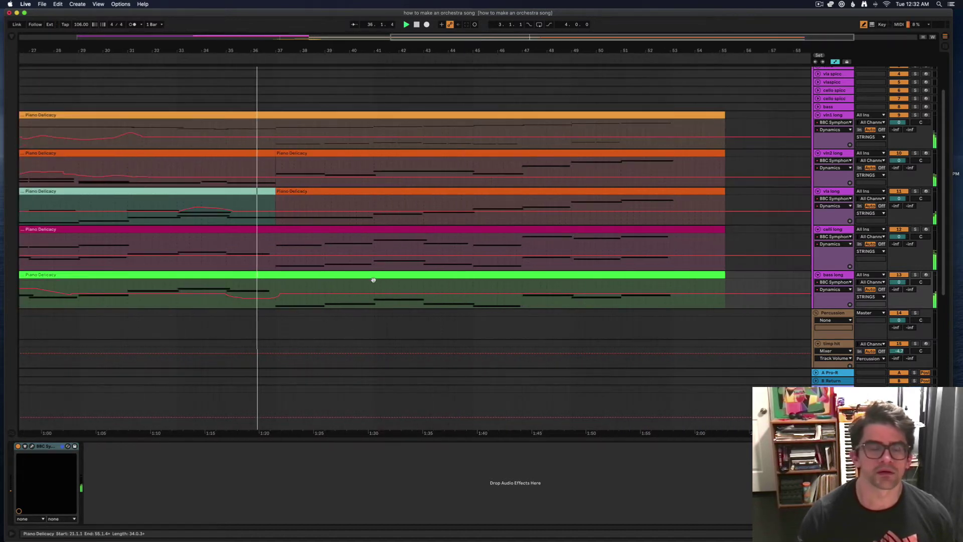
scroll(296, 311, "up", 1)
scroll(296, 311, "left", 1)
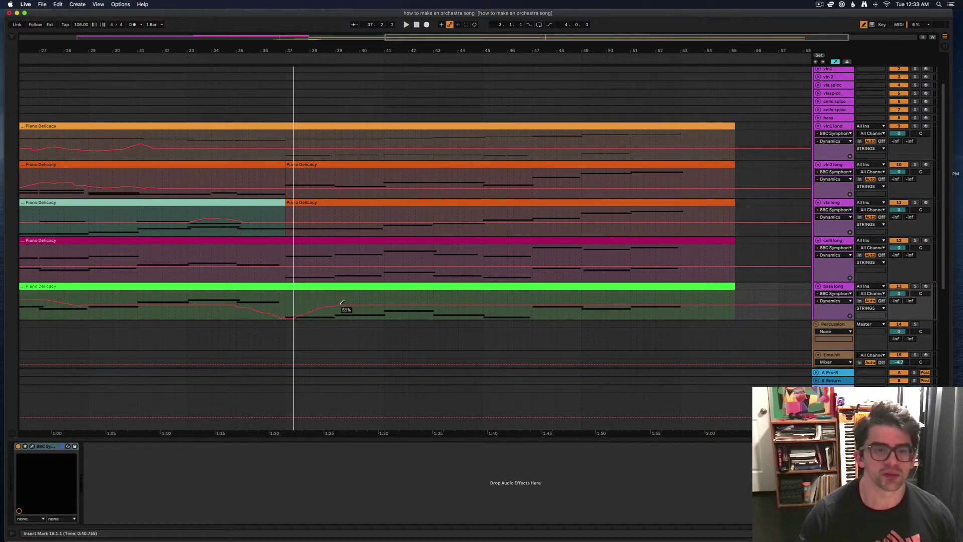
left_click_drag(237, 266, 264, 277)
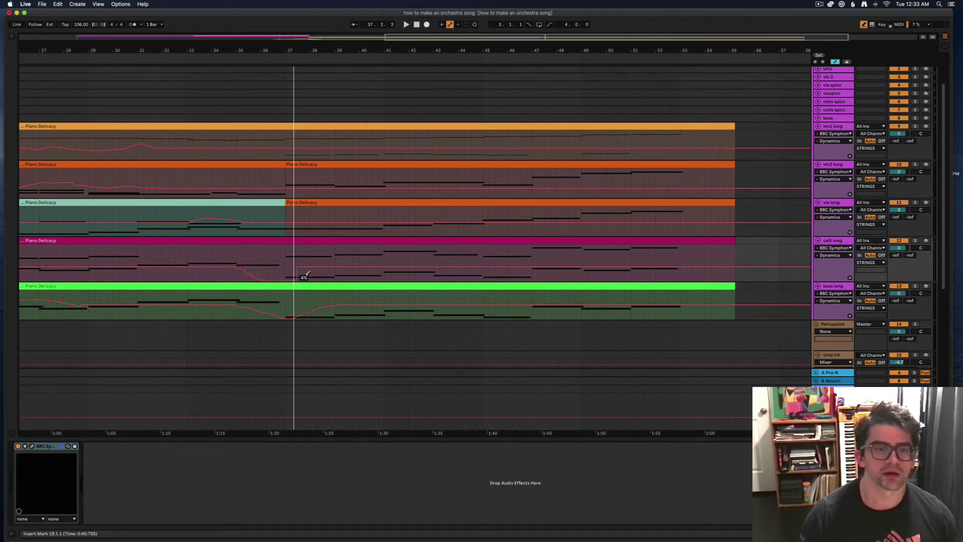
left_click_drag(224, 217, 244, 220)
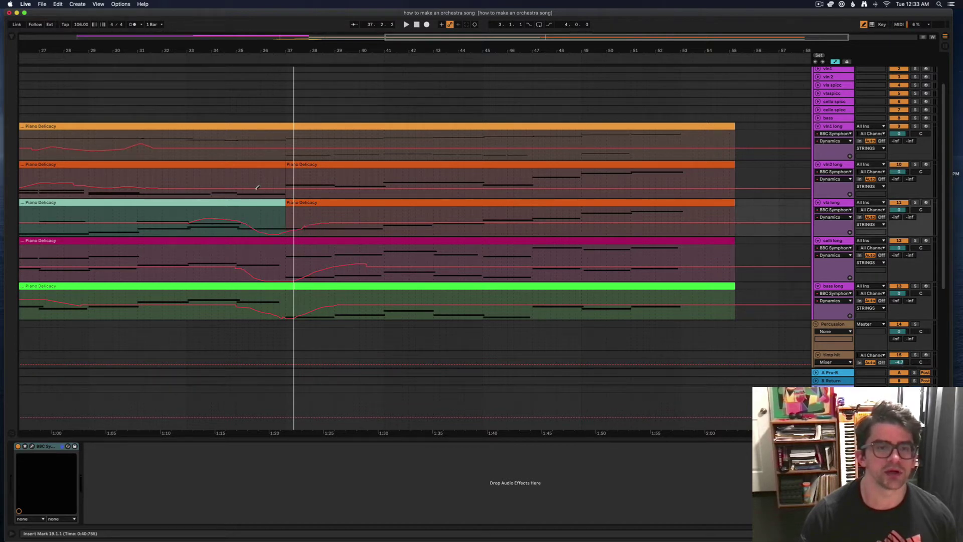
left_click_drag(241, 186, 270, 192)
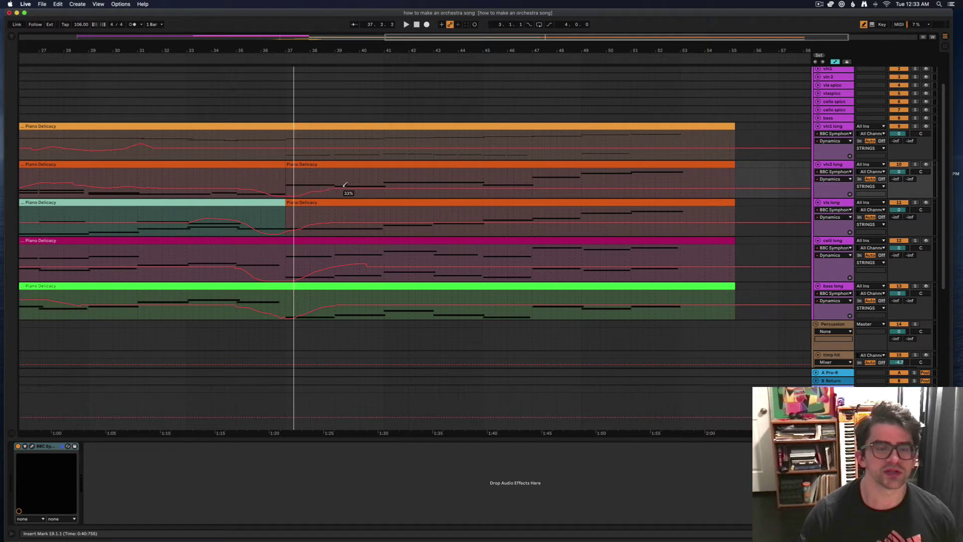
- Draw a Dynamics dip on vln1 long around bar 37 and play the strings from about bar 34
left_click_drag(234, 146, 253, 151)
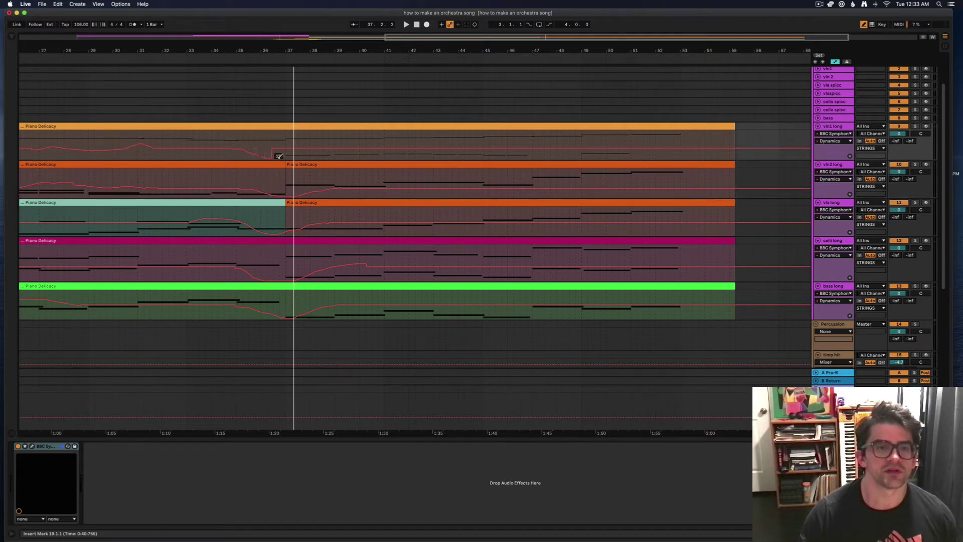
left_click(214, 59)
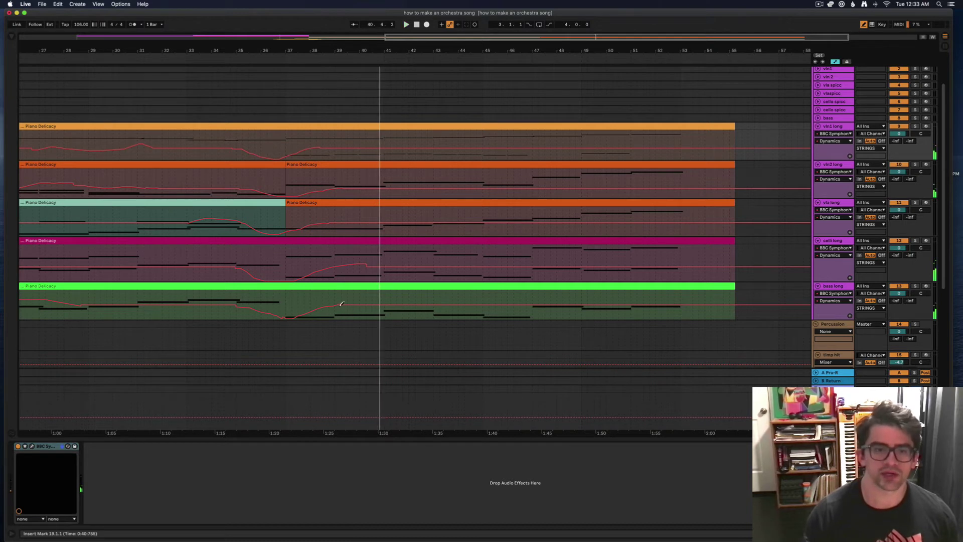
- Draw gentle Dynamics swells from about bar 39 to bar 53 on all five long string tracks and play them from bar 39
left_click_drag(340, 305, 353, 301)
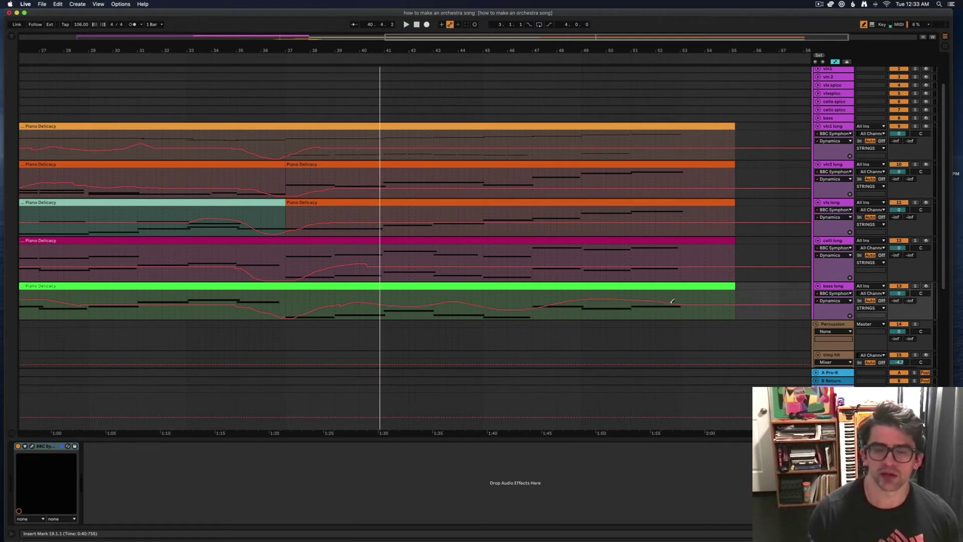
mouse_move(378, 268)
left_mouse_down()
mouse_move(366, 262)
mouse_move(402, 264)
left_mouse_up()
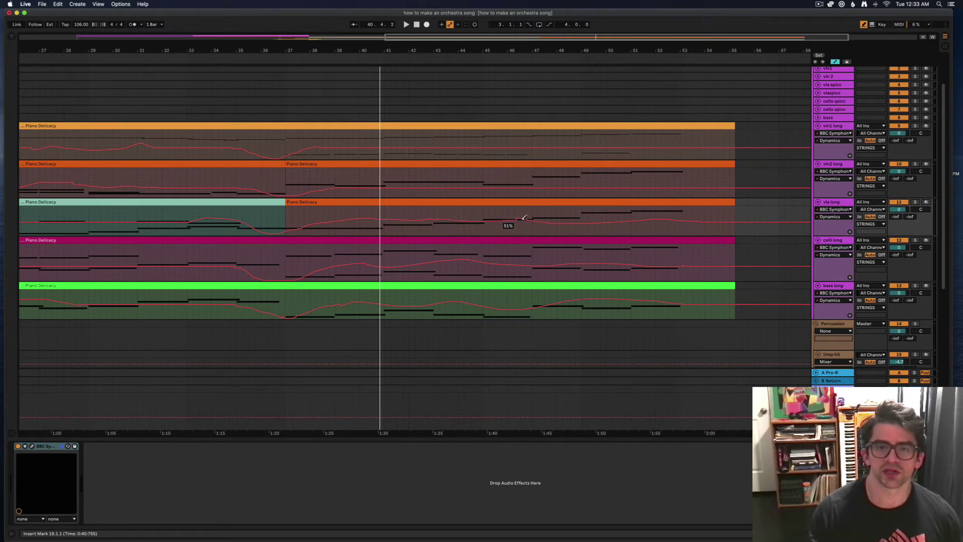
scroll(531, 216, "down", 3)
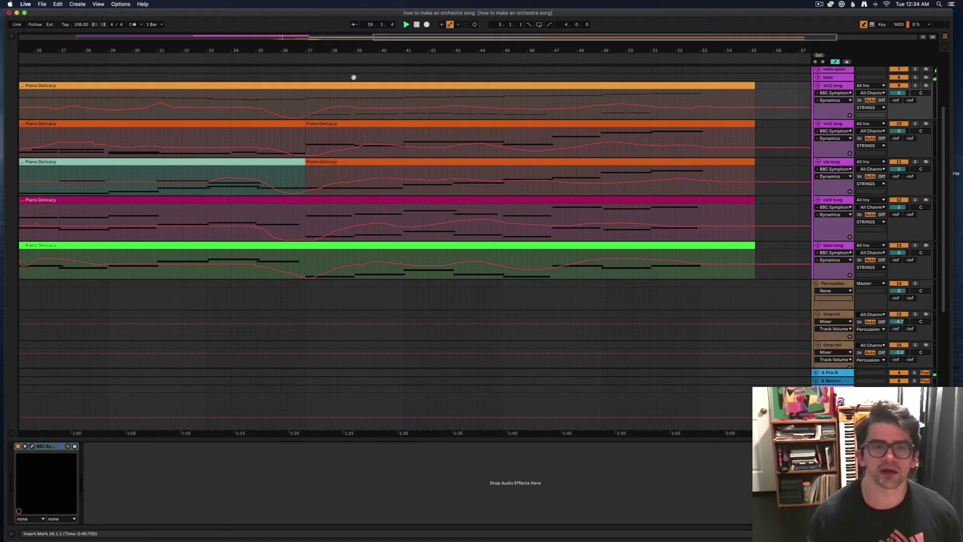
left_click(355, 58)
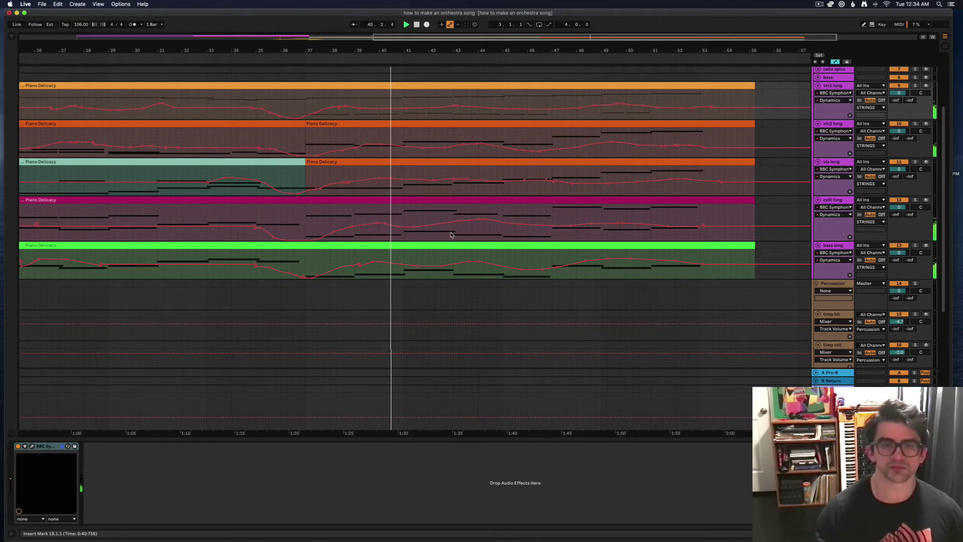
scroll(451, 235, "down", 2)
scroll(450, 235, "down", 3)
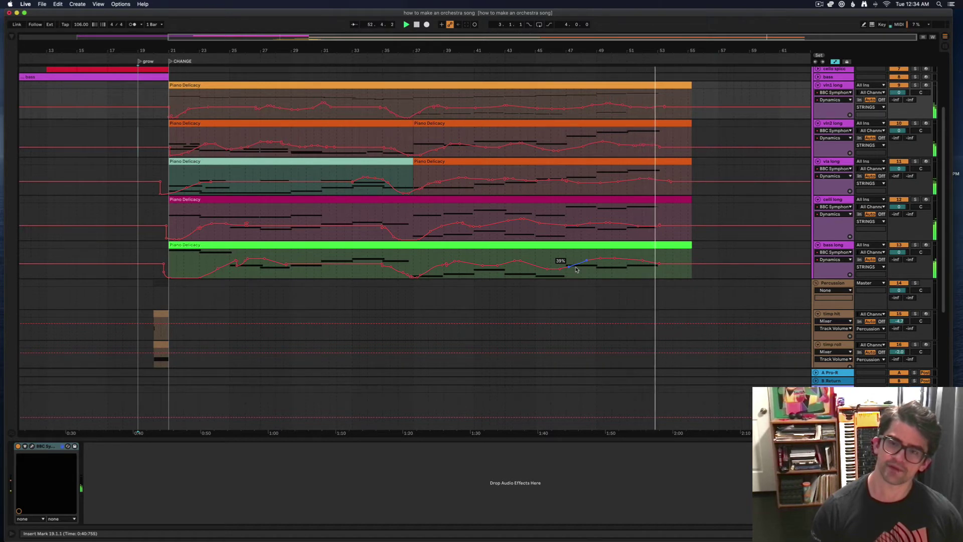
- Draw Dynamics fade-outs to about 0% between bars 49 and 53 on all five long string tracks, and play the ending from about bar 46
key("b")
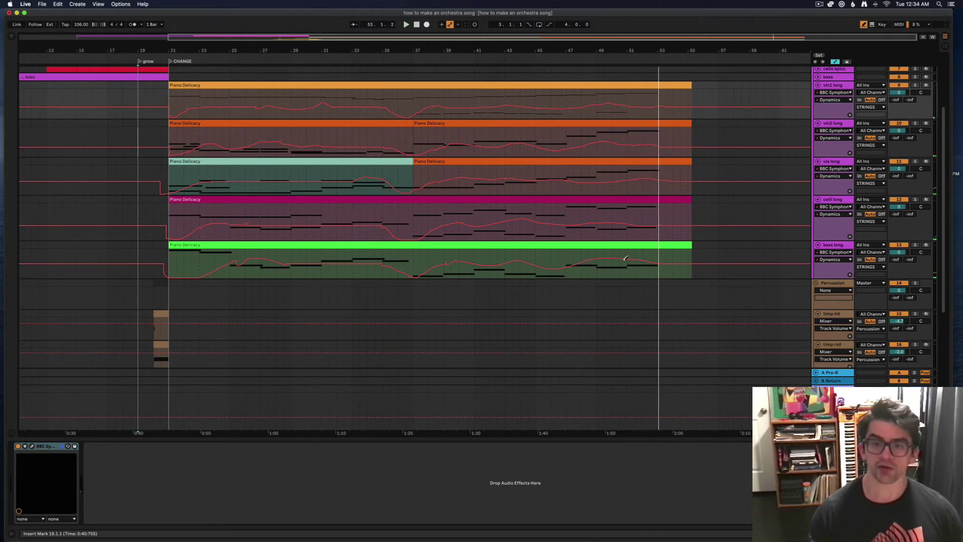
left_click_drag(600, 258, 617, 257)
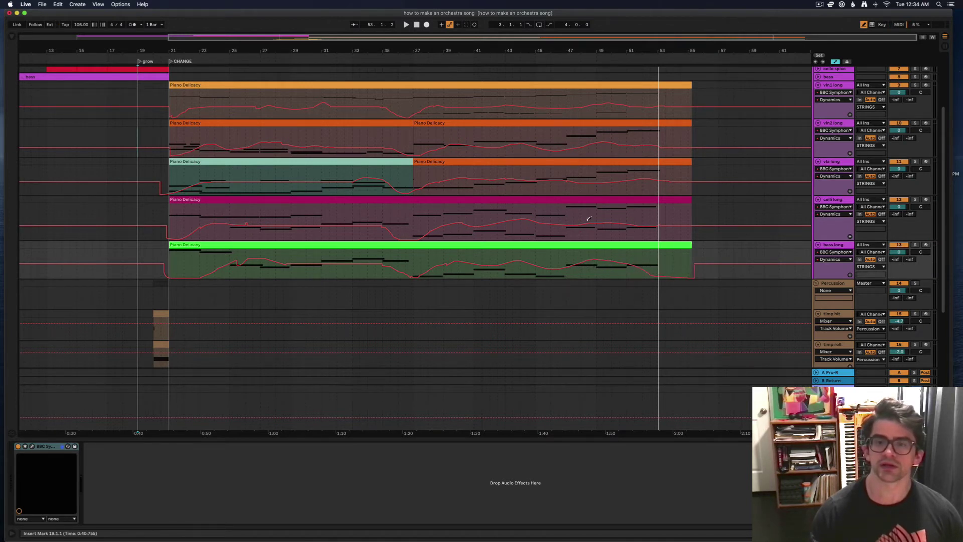
left_click_drag(589, 219, 596, 219)
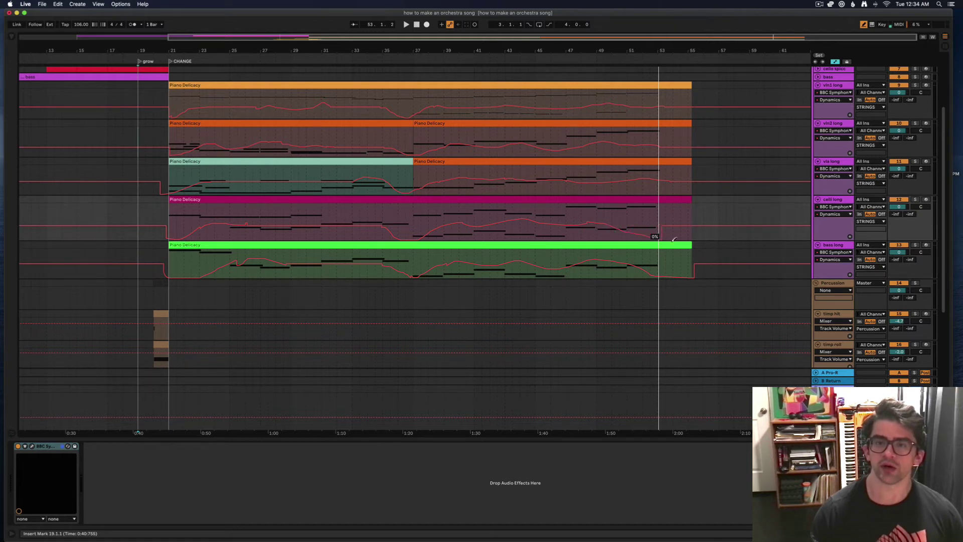
left_click_drag(595, 181, 621, 186)
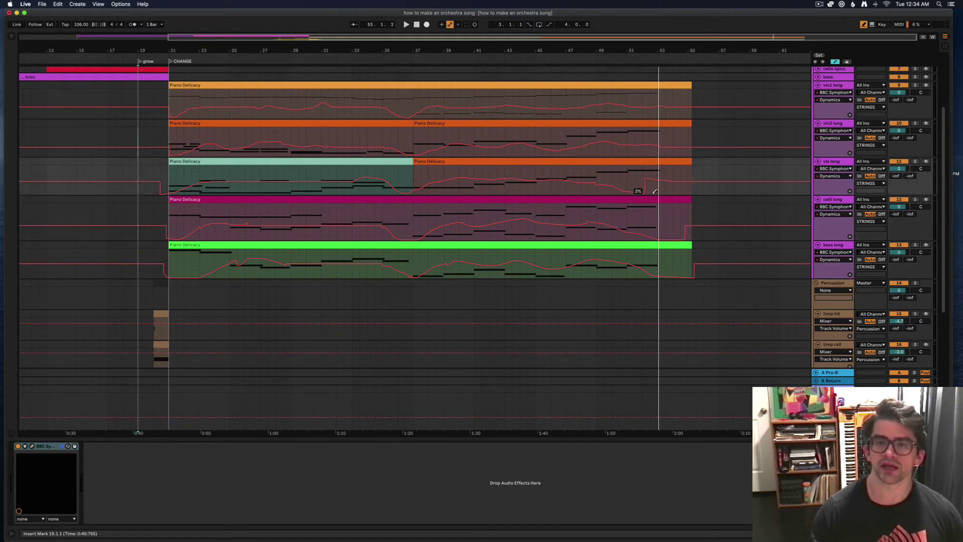
left_click_drag(604, 141, 624, 144)
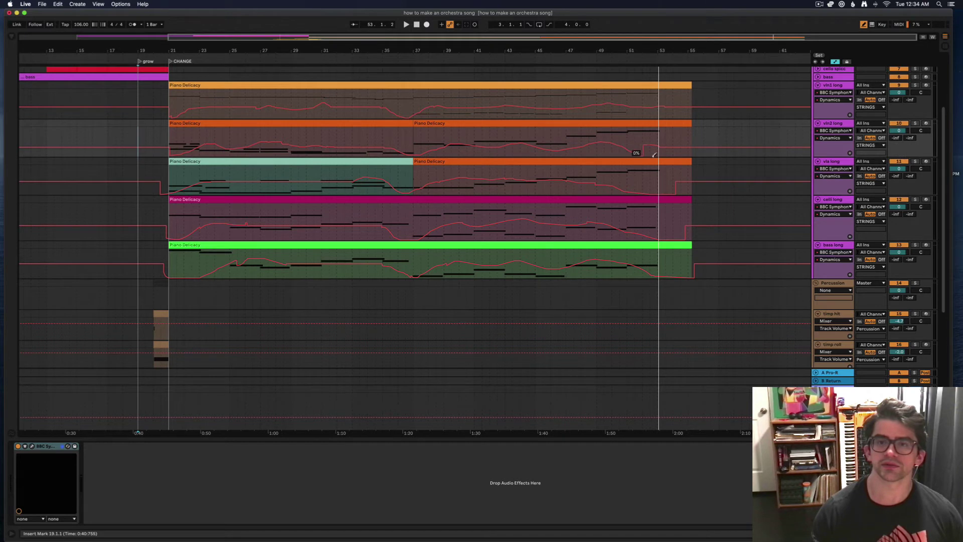
left_click_drag(594, 104, 623, 108)
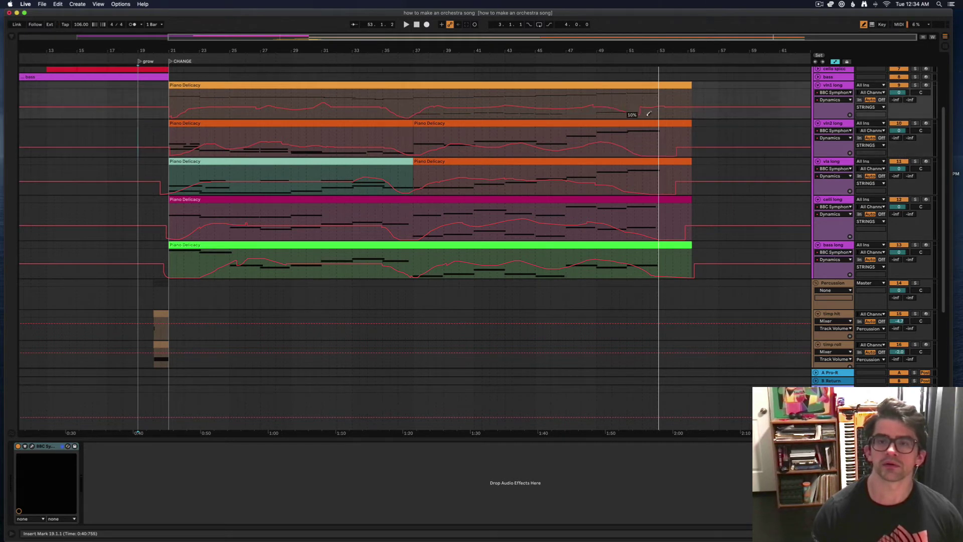
left_click(559, 60)
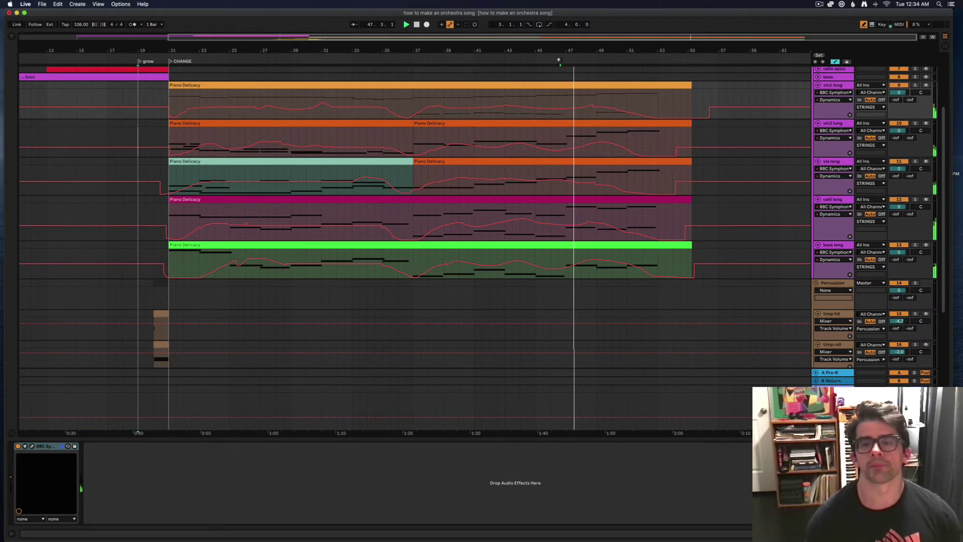
left_click(558, 61)
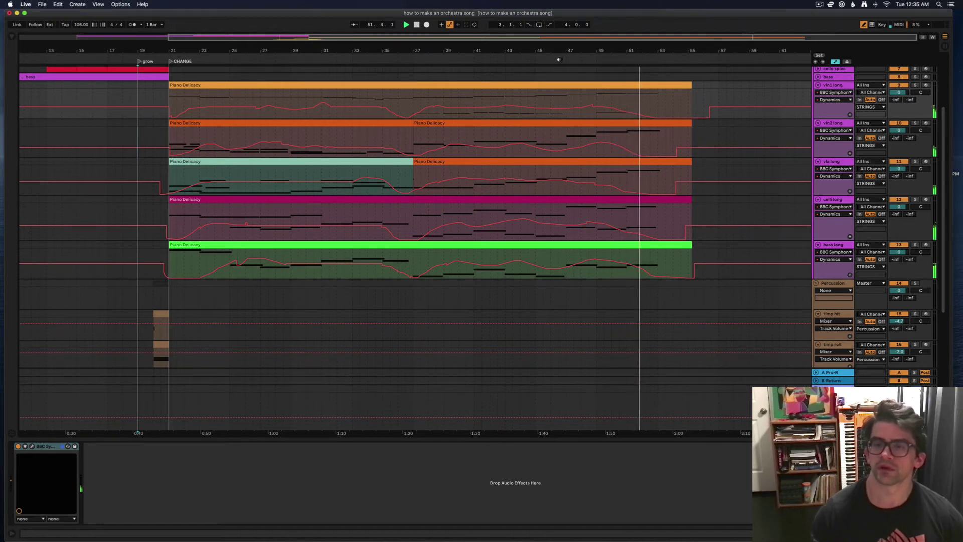
- Redraw the Dynamics fade-outs on bass long and celli long from about bar 49, and replay the ending from about bar 48
left_click(616, 261)
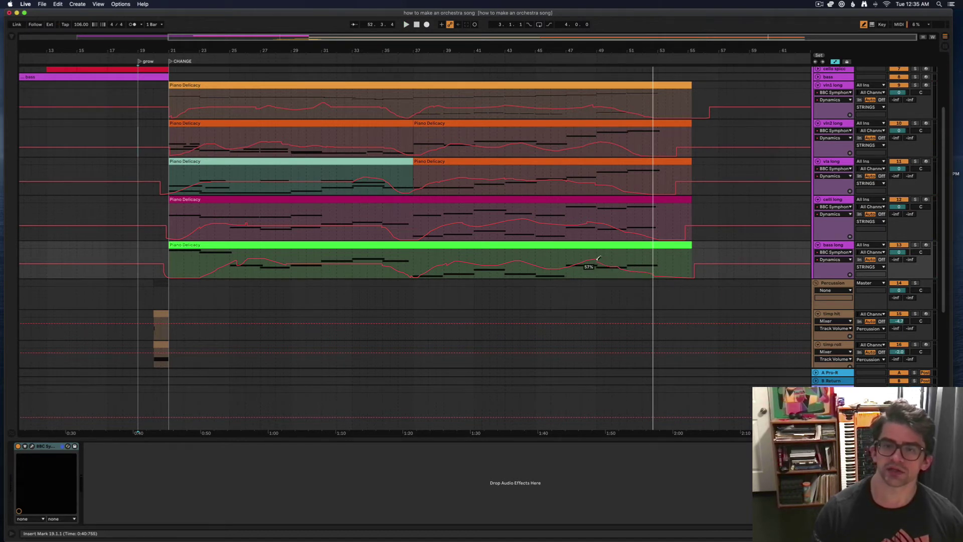
left_click(617, 226)
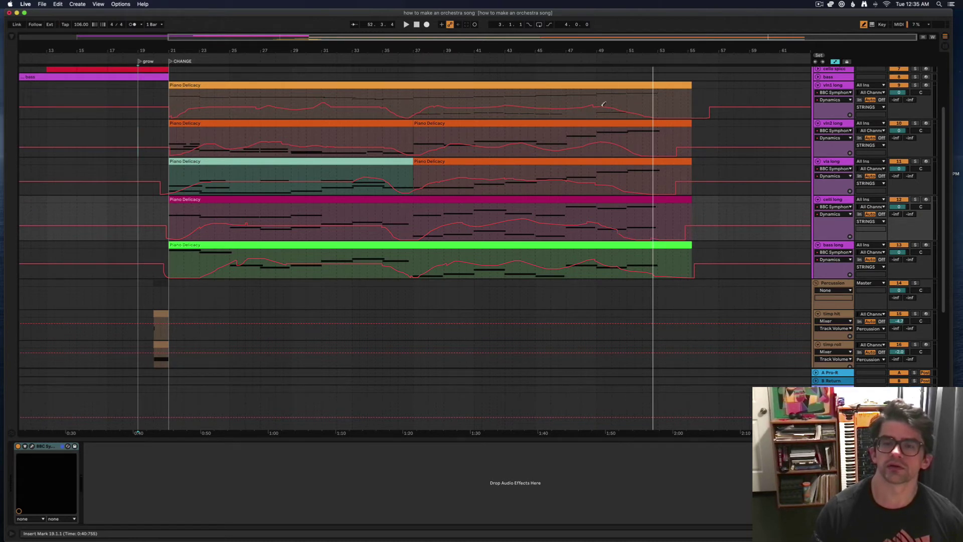
left_click(583, 58)
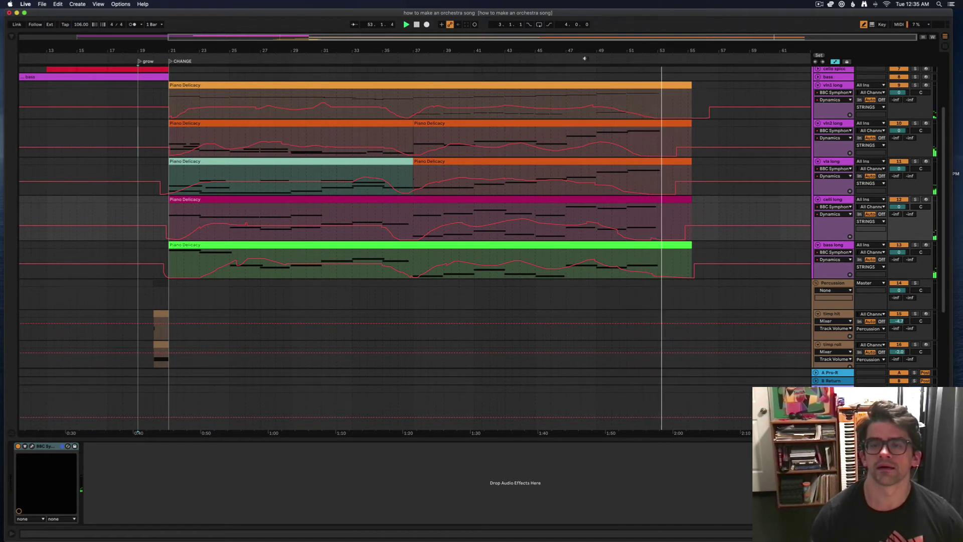
key("space")
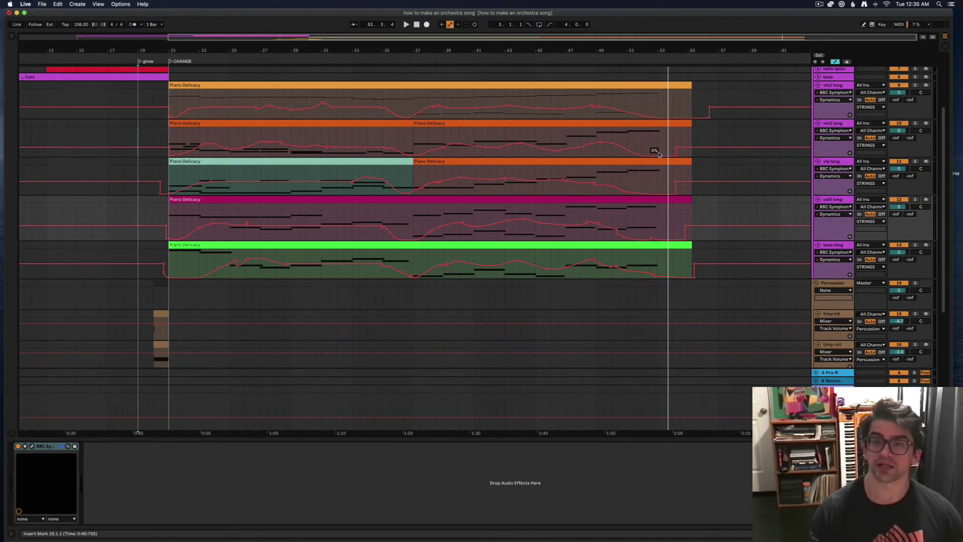
- Show the A-Pro-R reverb send automation on the vln1, vln2, vla, celli and bass long tracks
scroll(658, 153, "down", 1)
scroll(560, 175, "up", 3)
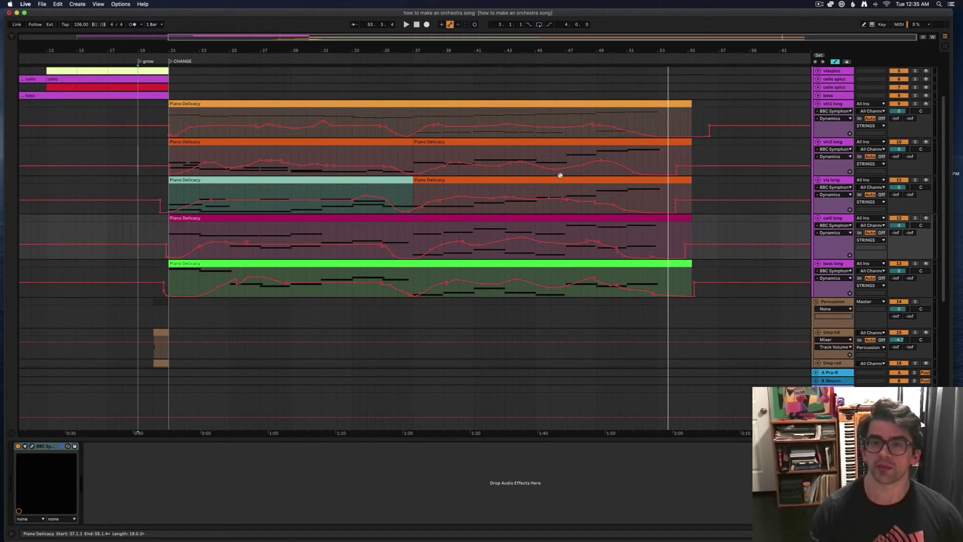
left_click(896, 118)
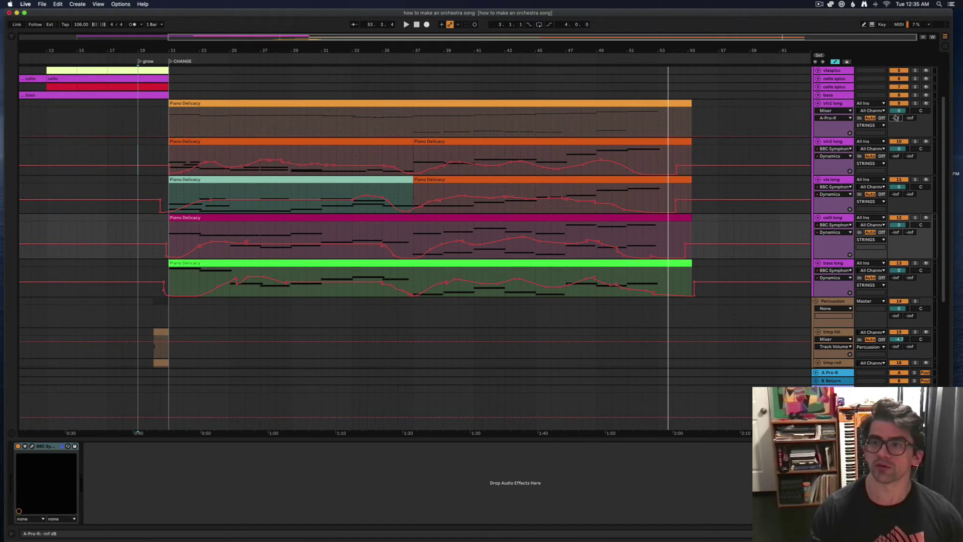
left_click(896, 156)
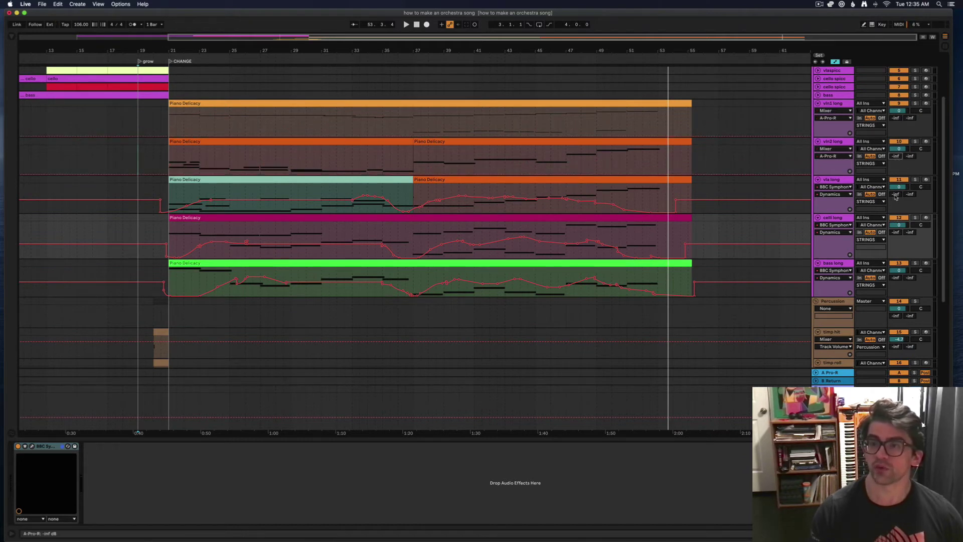
left_click(896, 194)
left_click(900, 233)
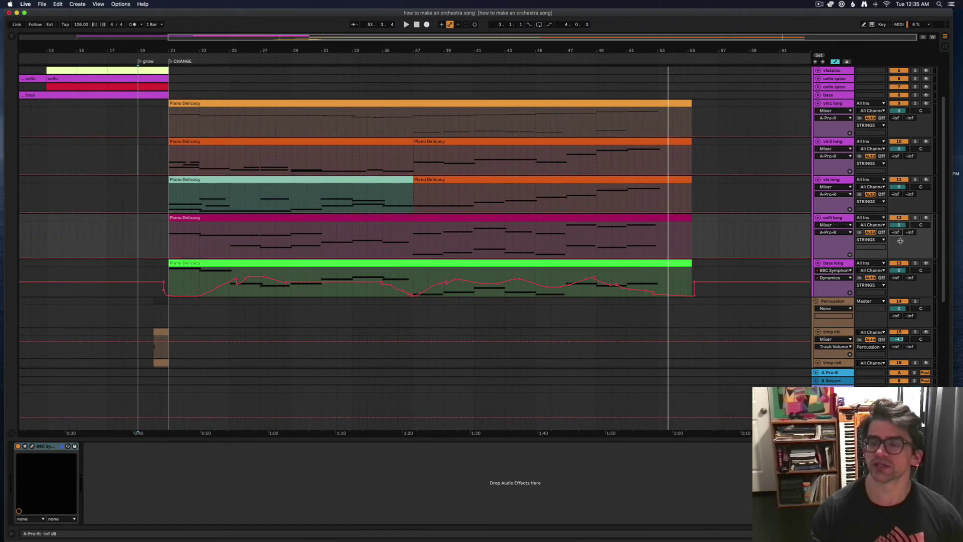
left_click(897, 280)
- Draw A-Pro-R send rises starting around bar 47 on all five long string tracks, and play the ending from there
scroll(634, 304, "left", 1)
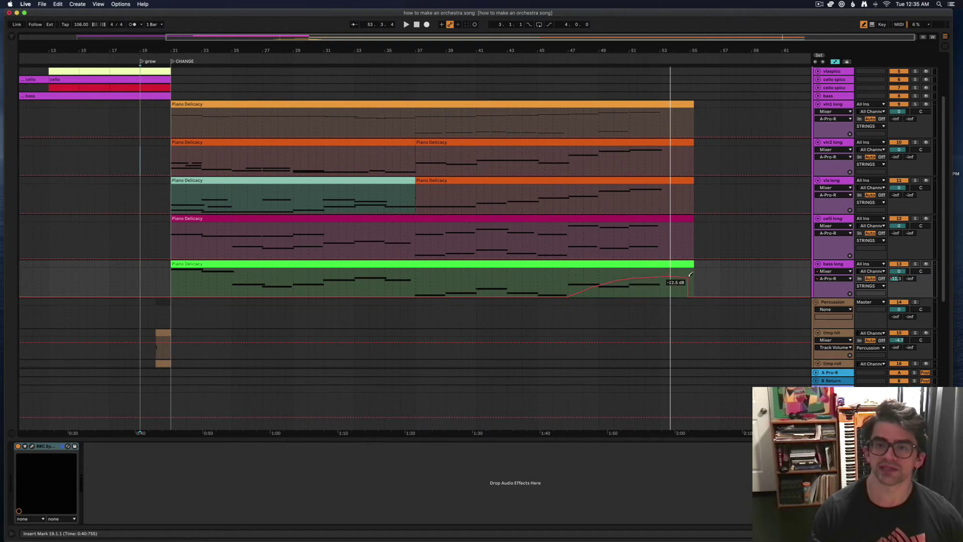
left_click_drag(567, 259, 579, 271)
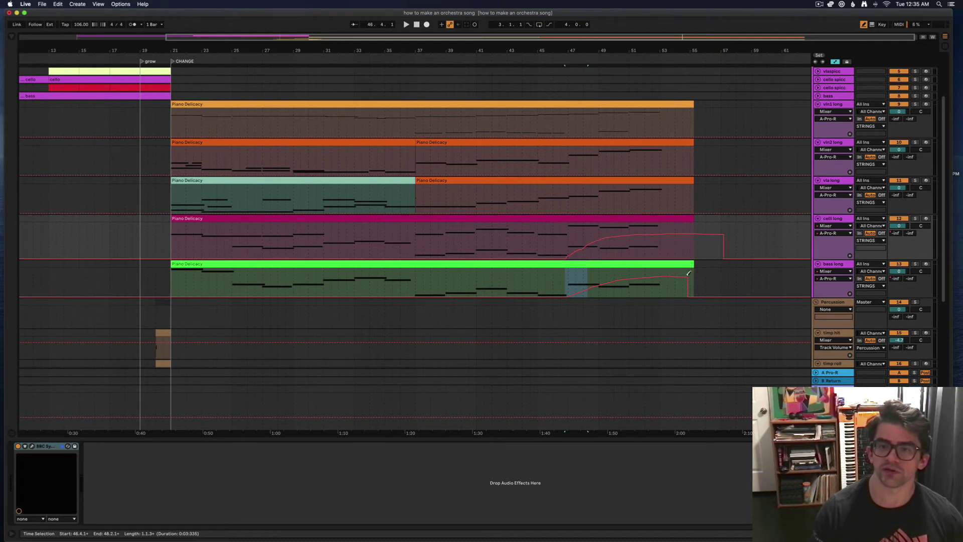
left_click_drag(691, 276, 713, 275)
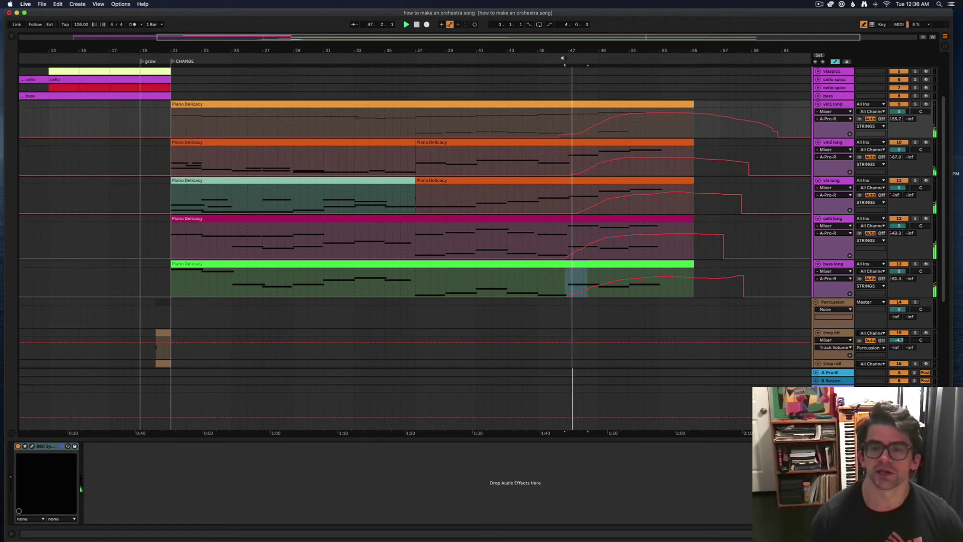
left_click(563, 58)
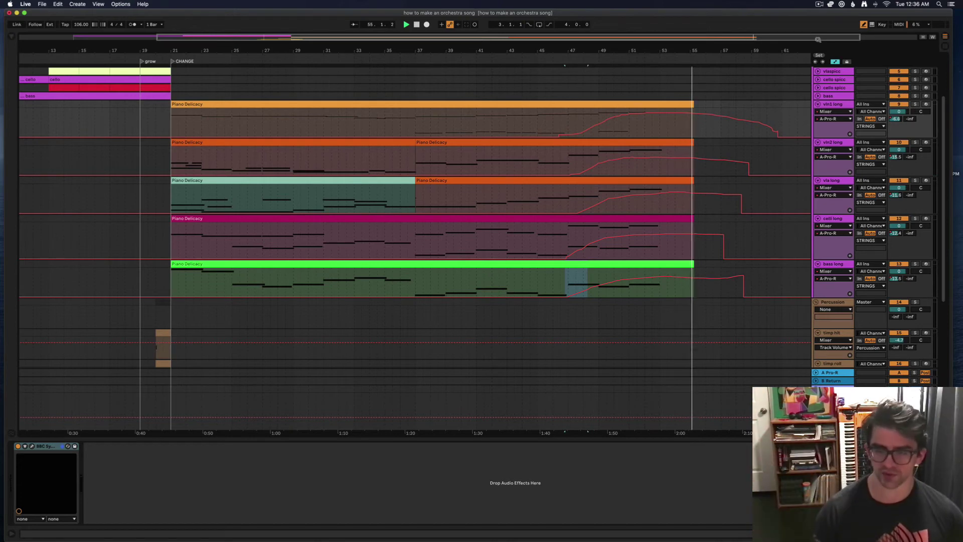
left_click(819, 5)
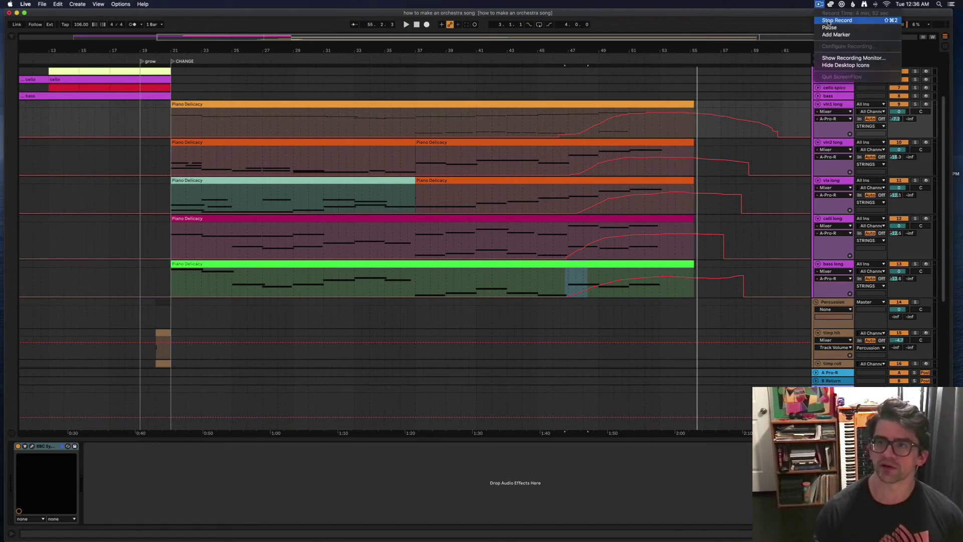
left_click(828, 21)
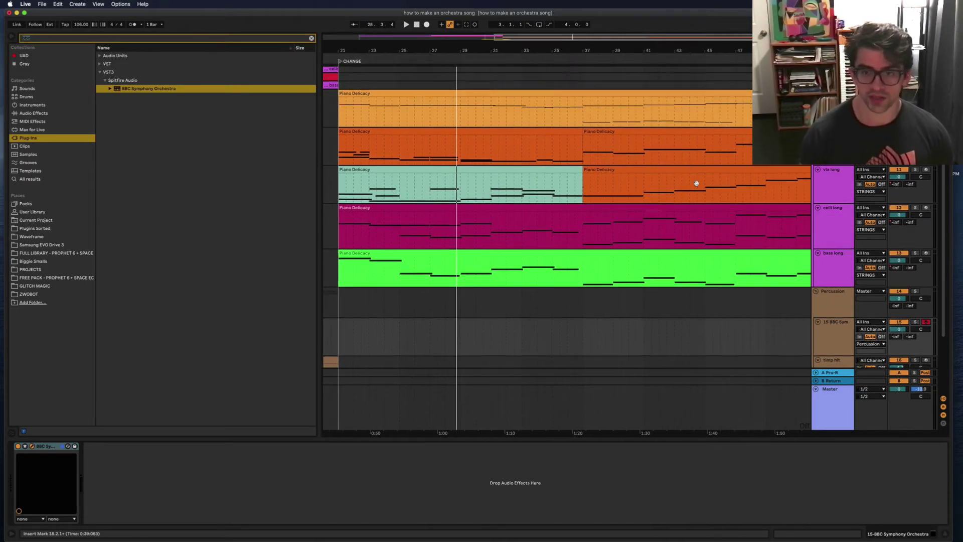
- Select the BBC Symphony Orchestra track in the Percussion group
scroll(696, 183, "down", 1)
left_click(850, 331)
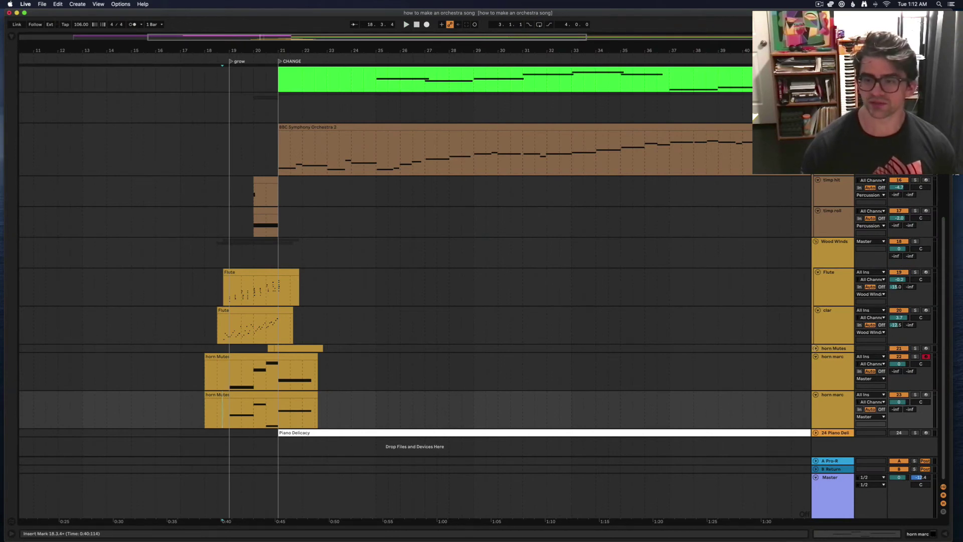
- Unfold the horn Mutes track and deactivate both horn marc tracks
left_click(816, 349)
scroll(328, 396, "down", 2)
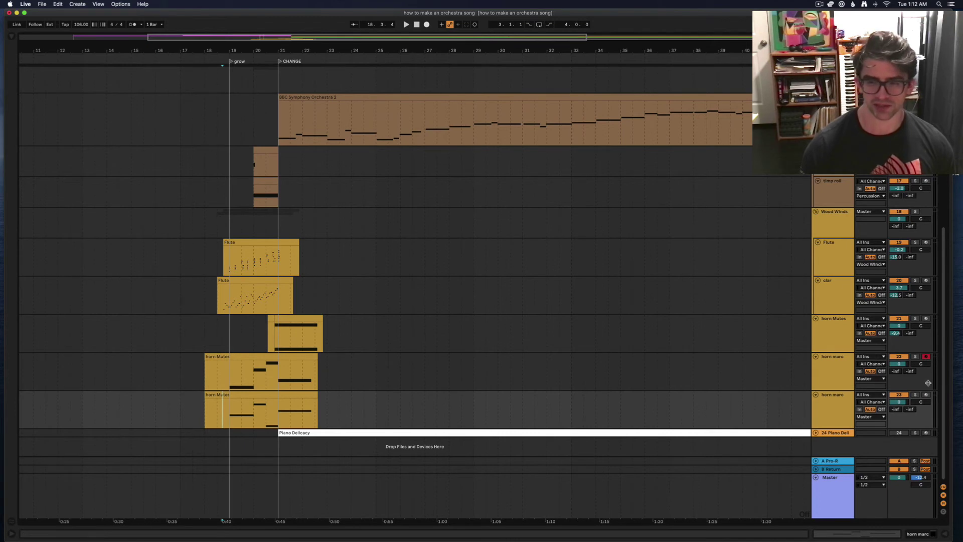
left_click(832, 394)
left_click(833, 375, "shift")
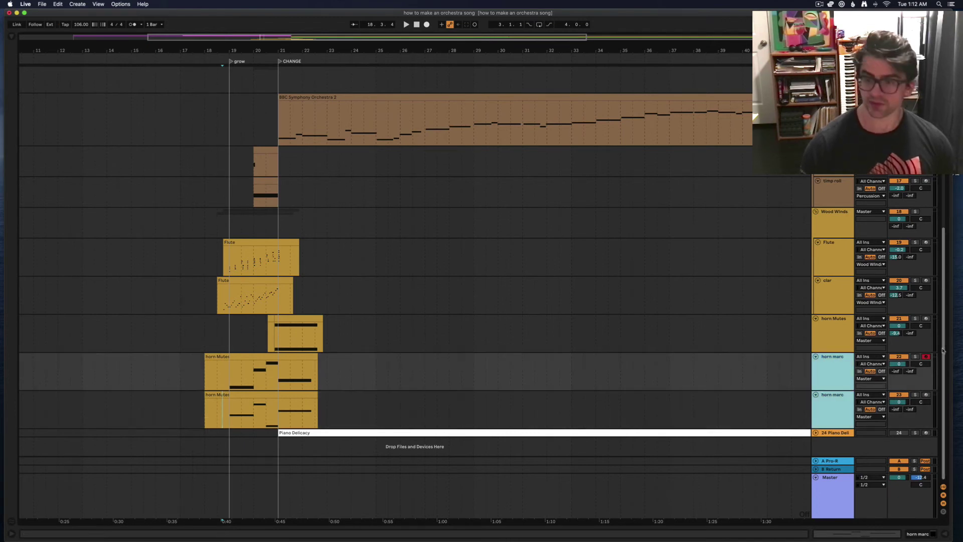
left_click(903, 358)
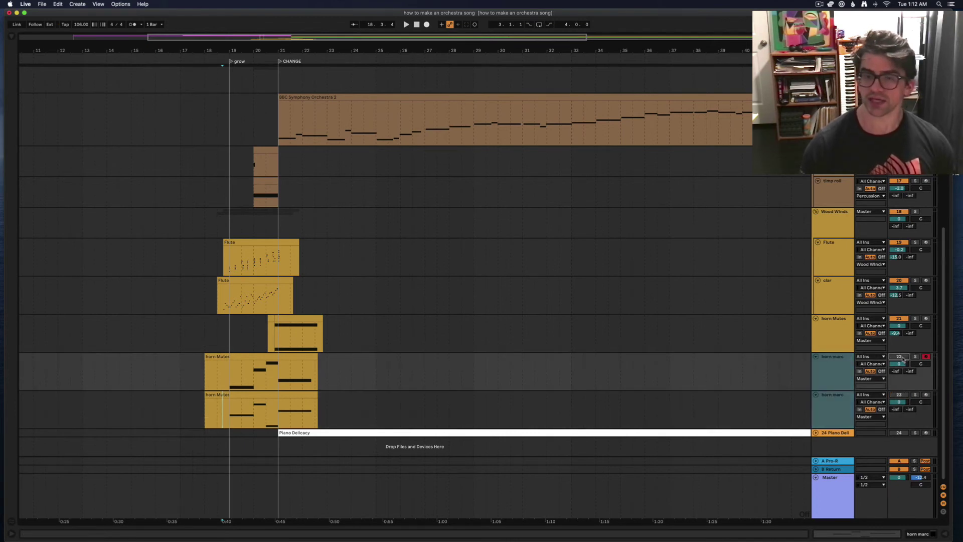
- Solo the horn Mutes track and play its clip from just before the CHANGE marker at bar 21
left_click(278, 345)
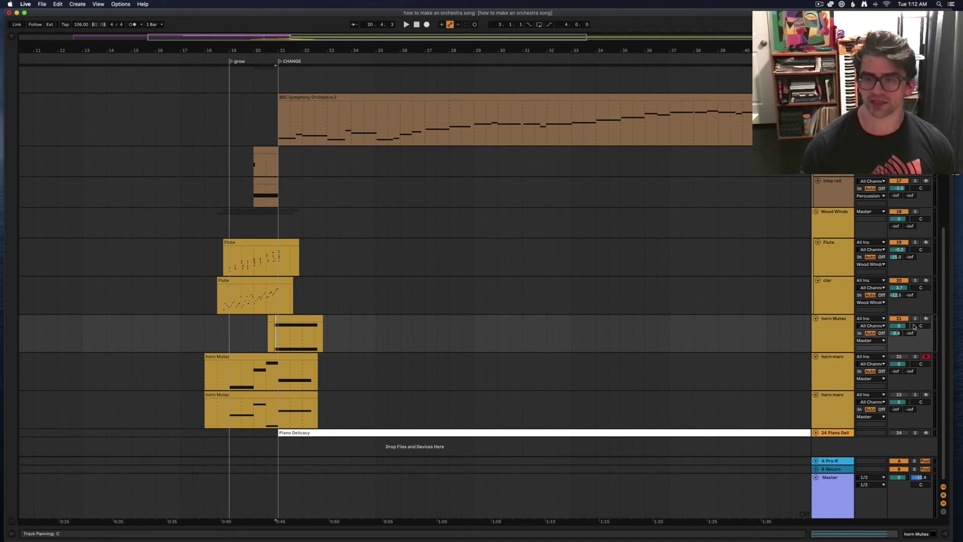
key("space")
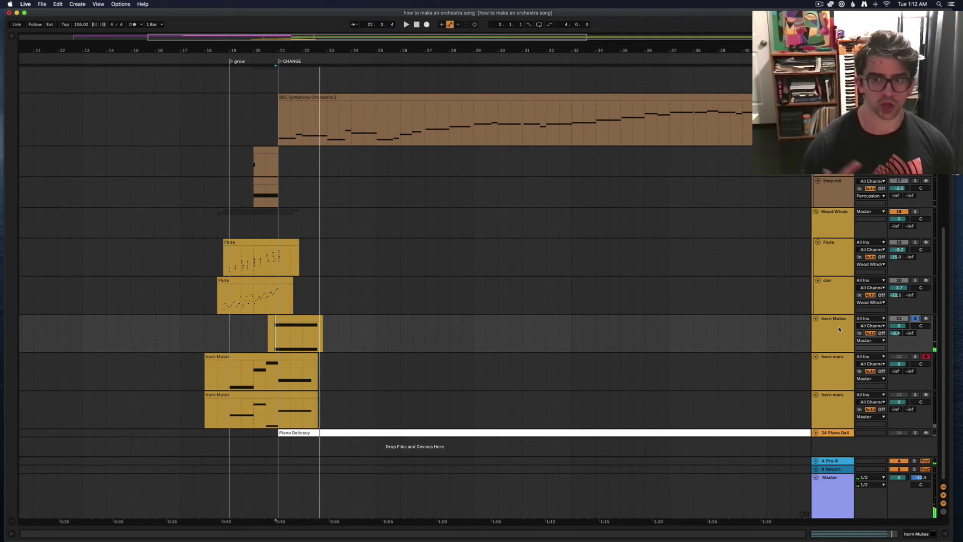
- Replay the soloed horn Mutes clip, then take the track off solo and play its entry in the full mix
key("space")
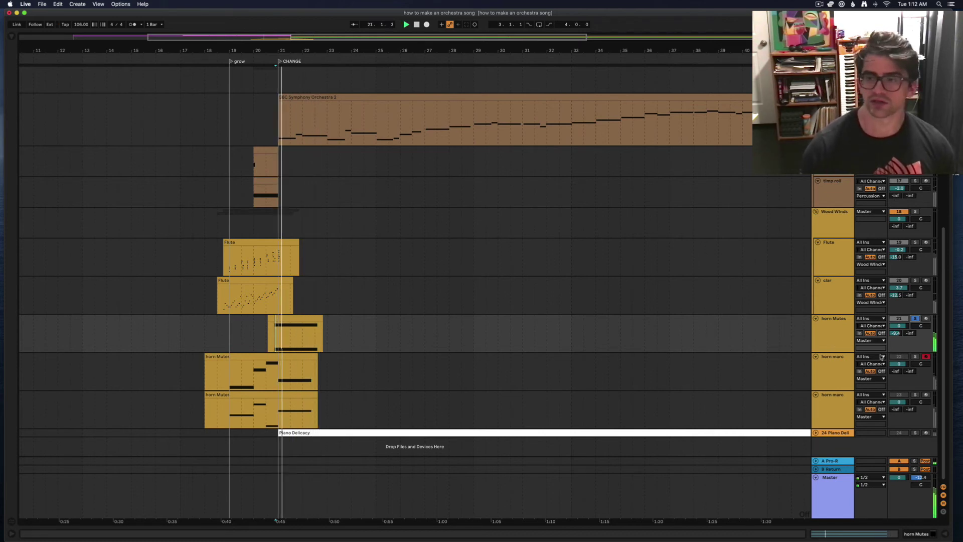
key("space")
left_click(915, 318)
left_click(268, 345)
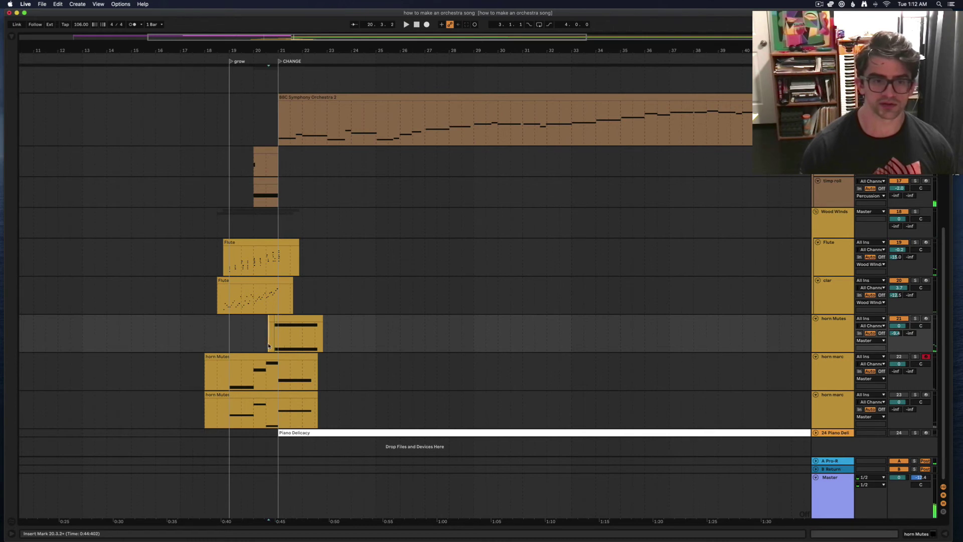
key("space")
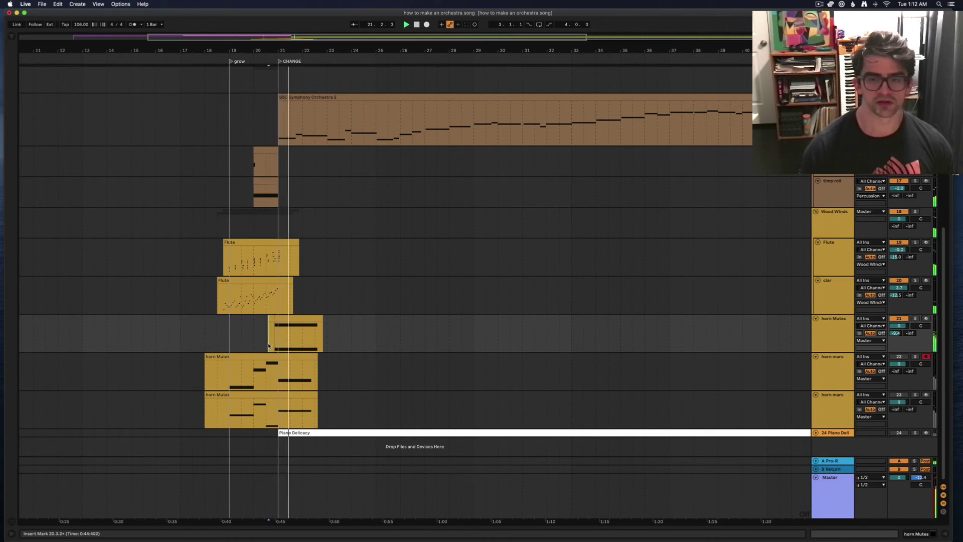
- Show the horn Mutes track's Expression automation and play the passage around the CHANGE marker with it in view
key("a")
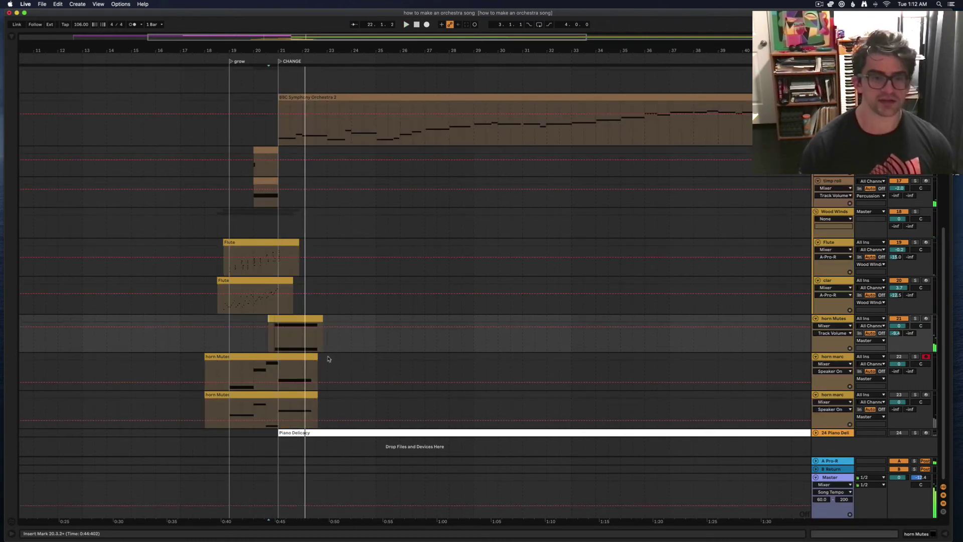
left_click(832, 340)
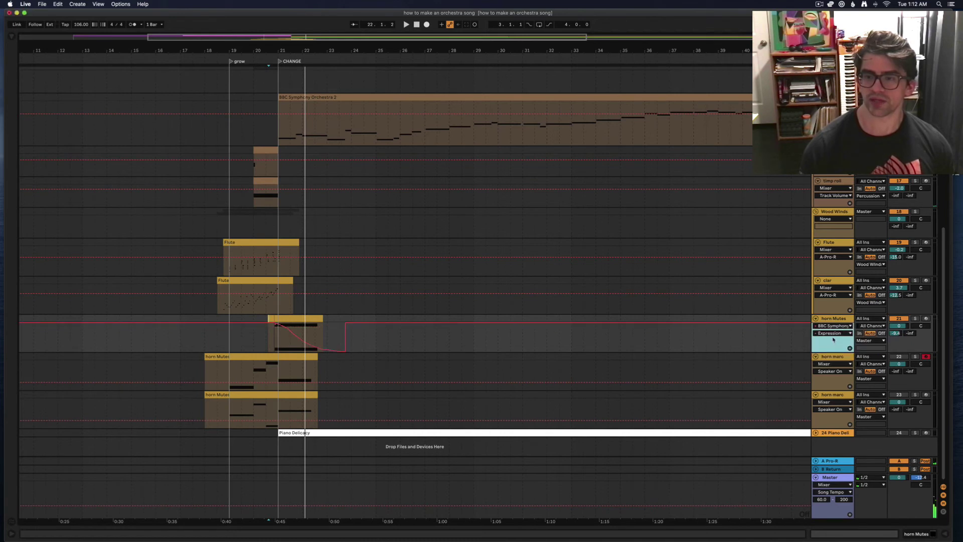
key("space")
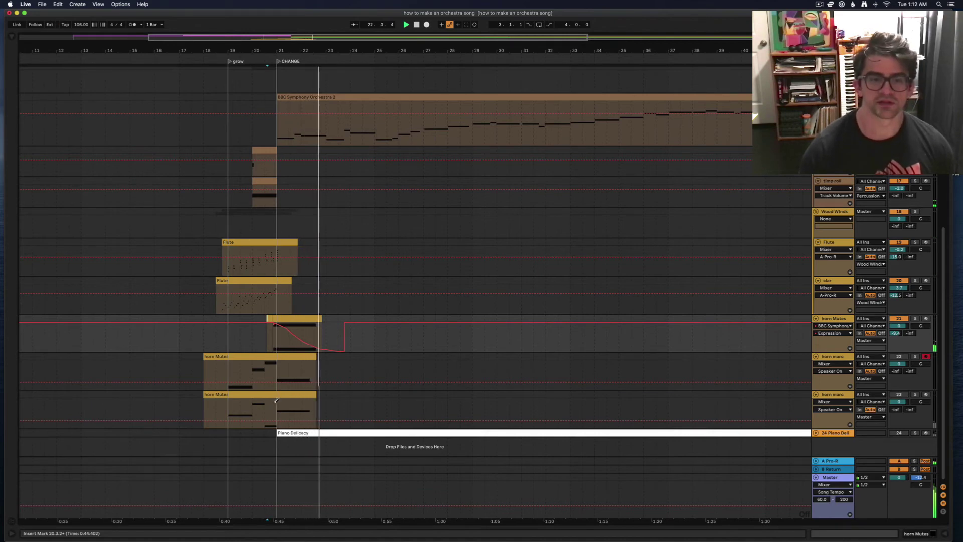
key("a")
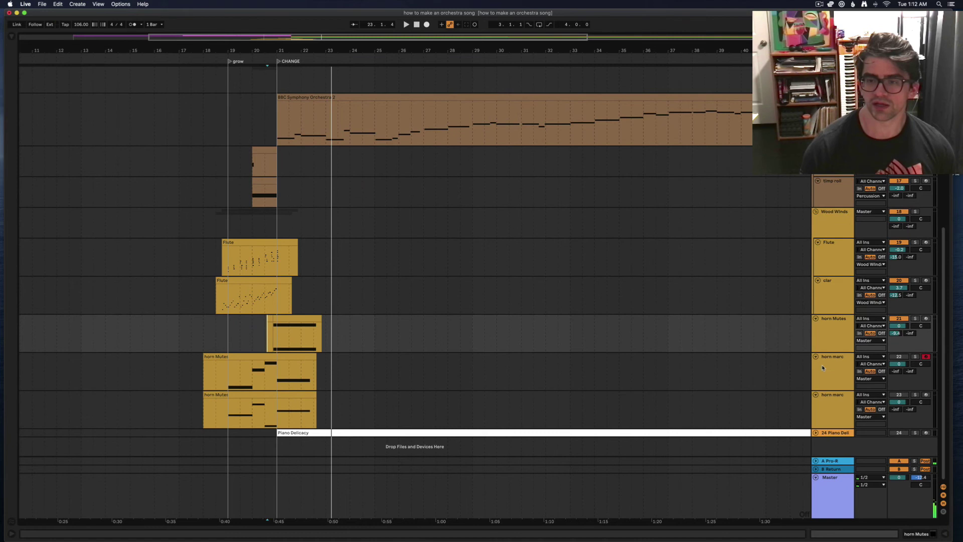
- Reactivate the upper horn marc track and play it soloed from the grow marker at bar 19
left_click(867, 357)
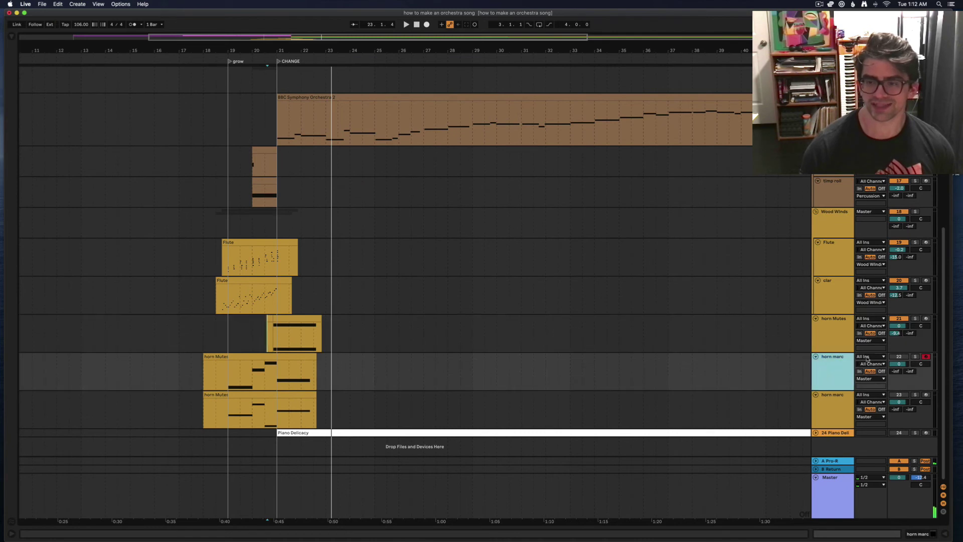
left_click(897, 357)
key("space")
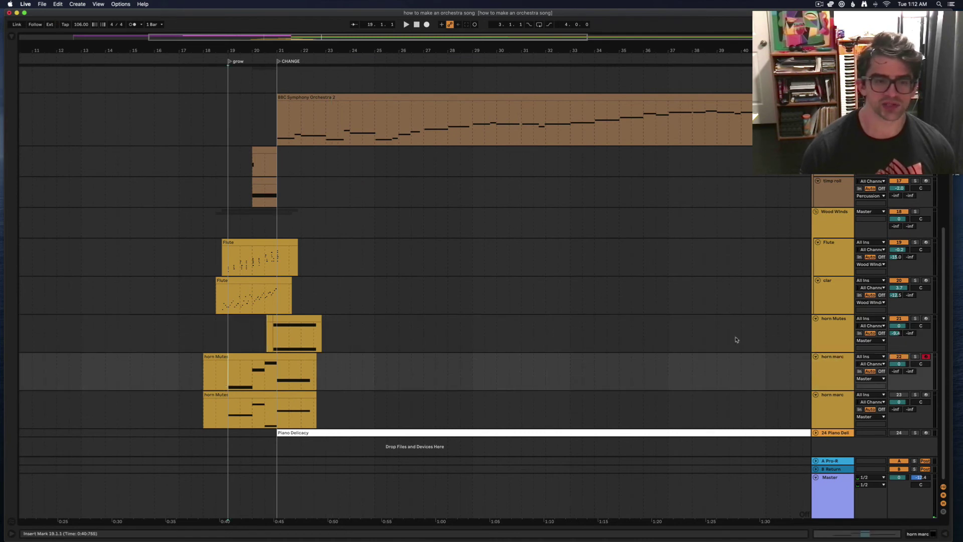
left_click(915, 357)
key("space")
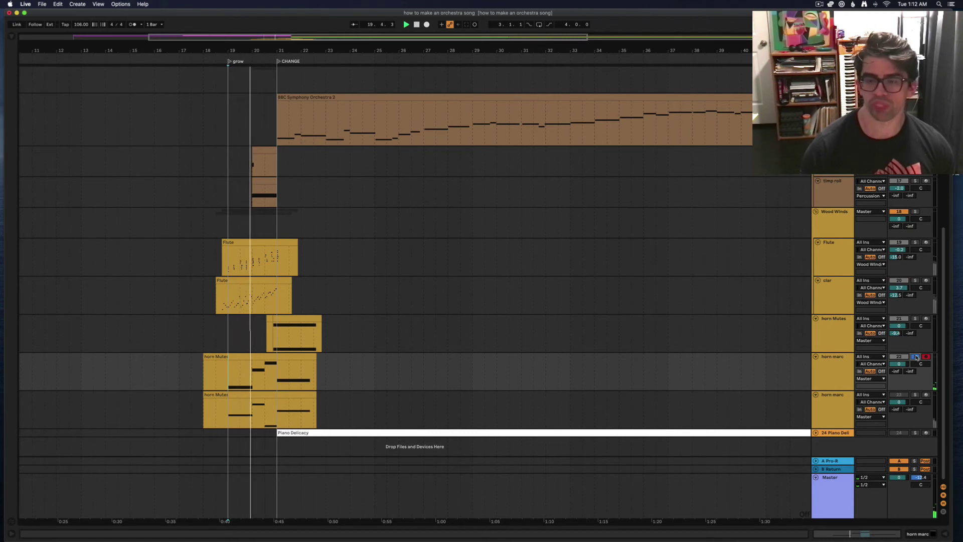
left_click(794, 371)
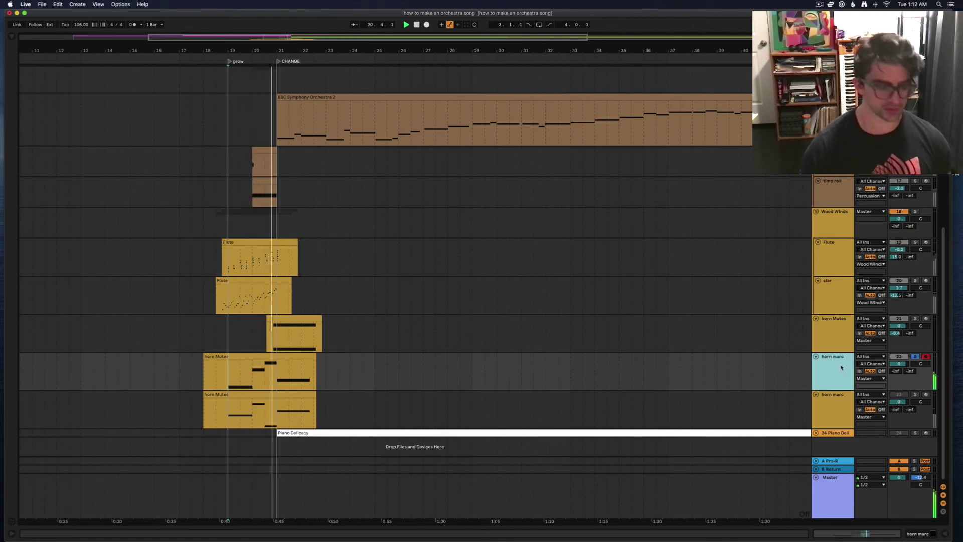
- Rename the lower horn marc track as horn sfz and reactivate it
left_click(832, 396)
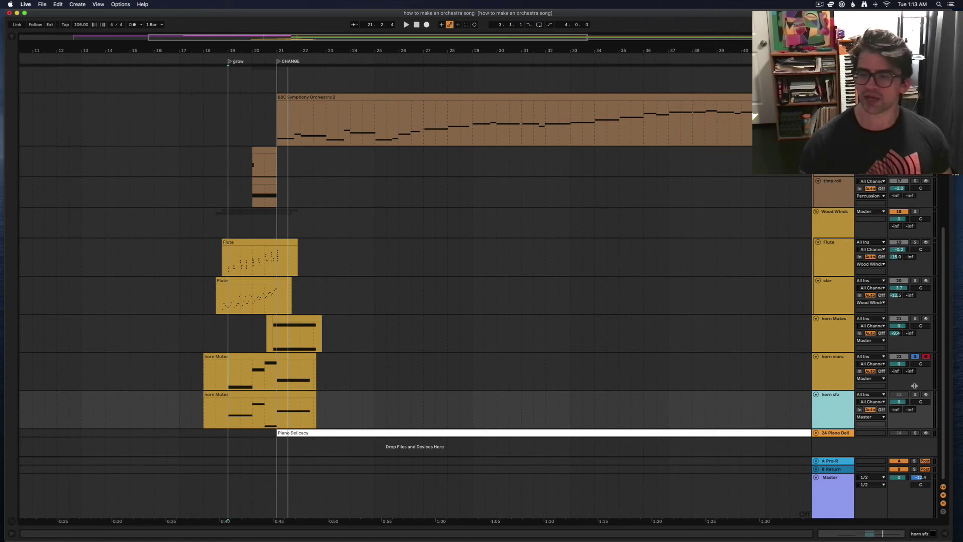
left_click(898, 395)
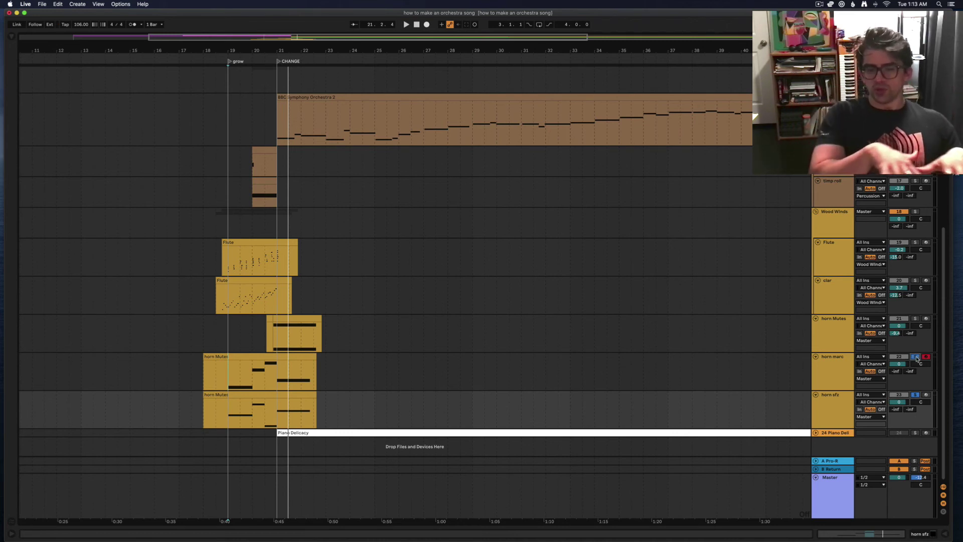
- Play the horn sfz track soloed from the grow marker and show its Dynamics automation
left_click(915, 395)
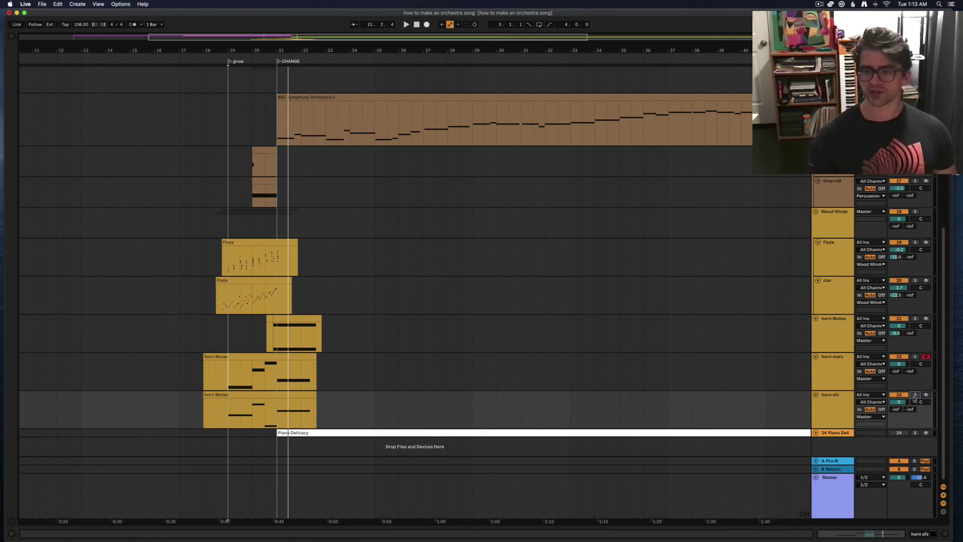
key("space")
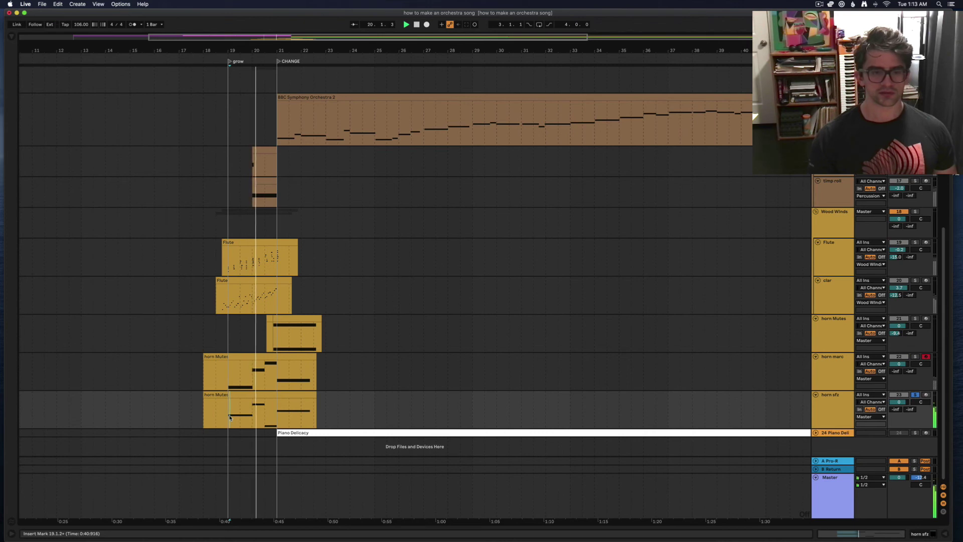
key("a")
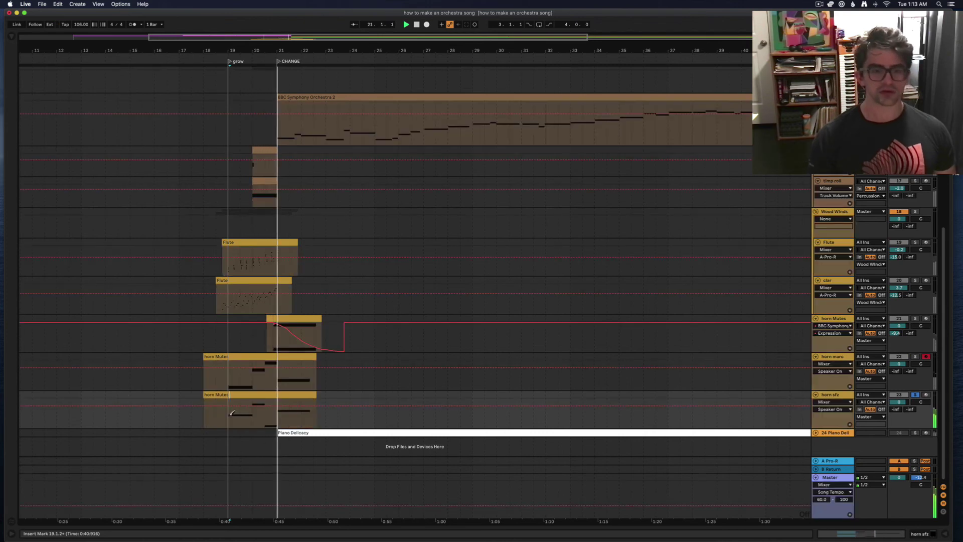
left_click(838, 405)
left_click(836, 415)
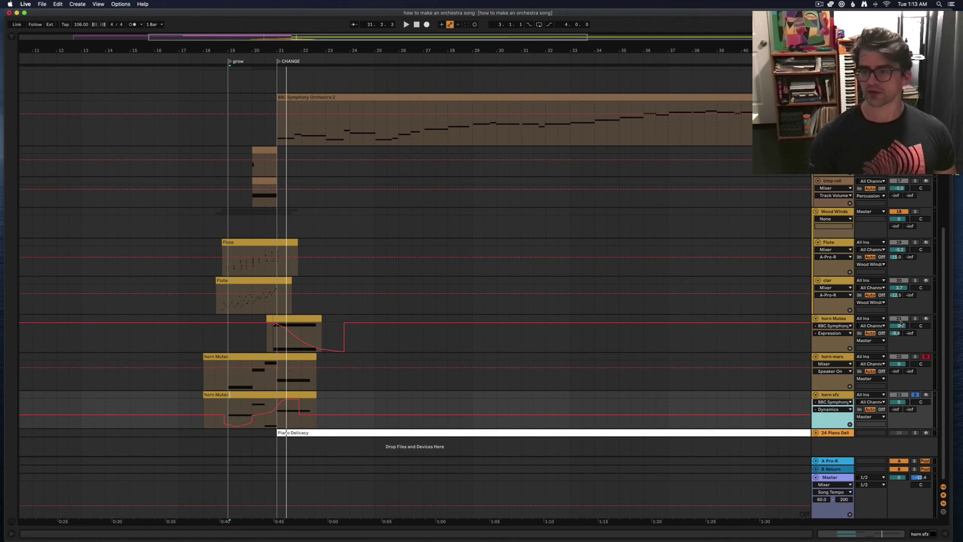
- Solo the horn Mutes, horn marc and horn sfz tracks together and play them from the grow marker
left_click(915, 318)
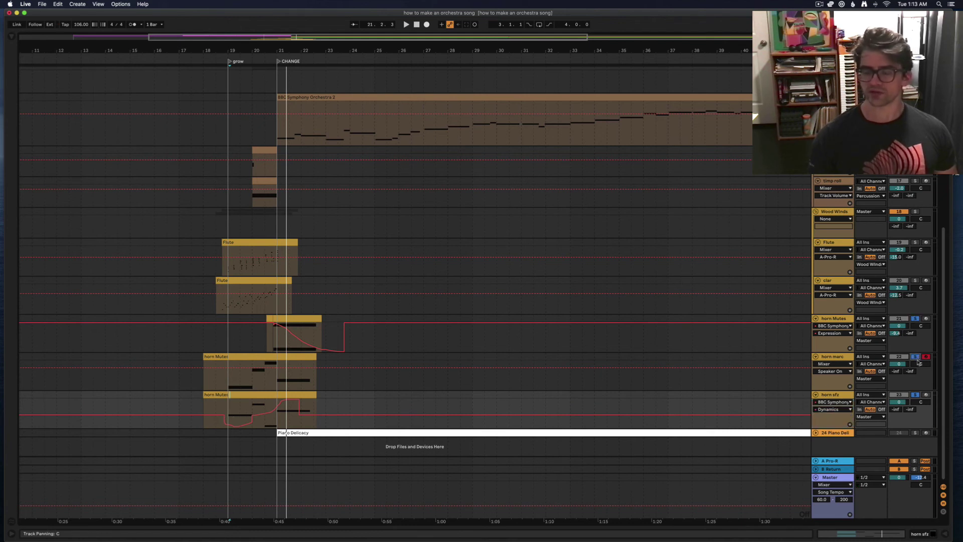
key("space")
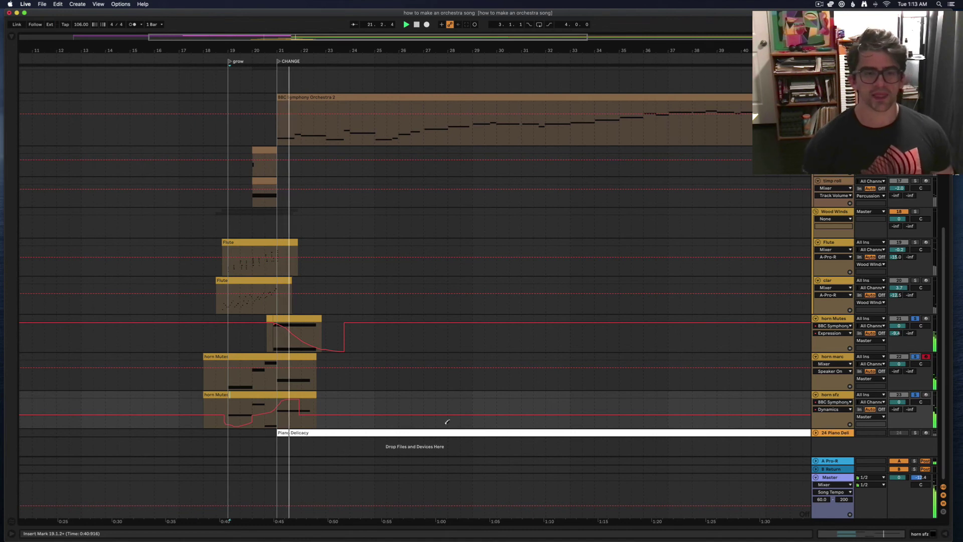
key("a")
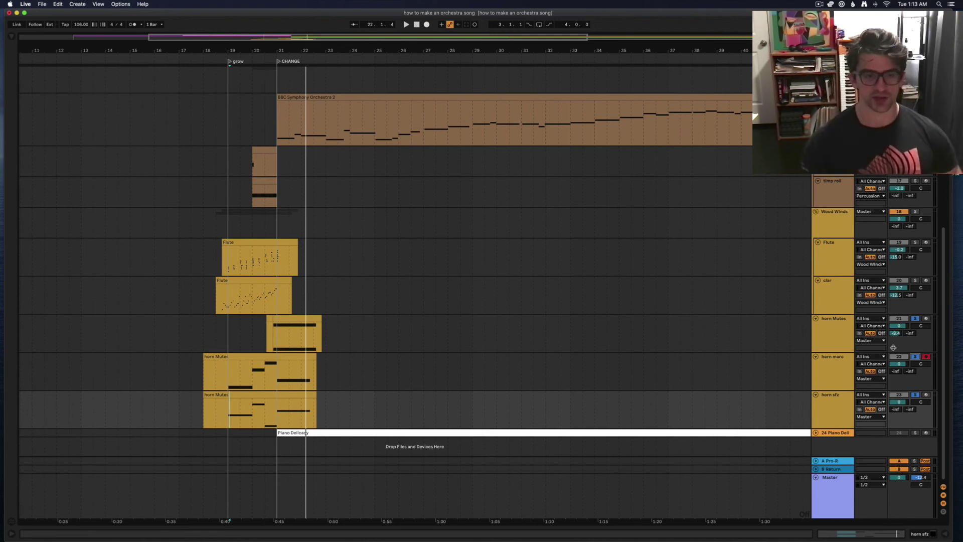
- Take all three horn tracks off solo and play the full arrangement from just before bar 17 through the CHANGE marker
left_click(224, 301)
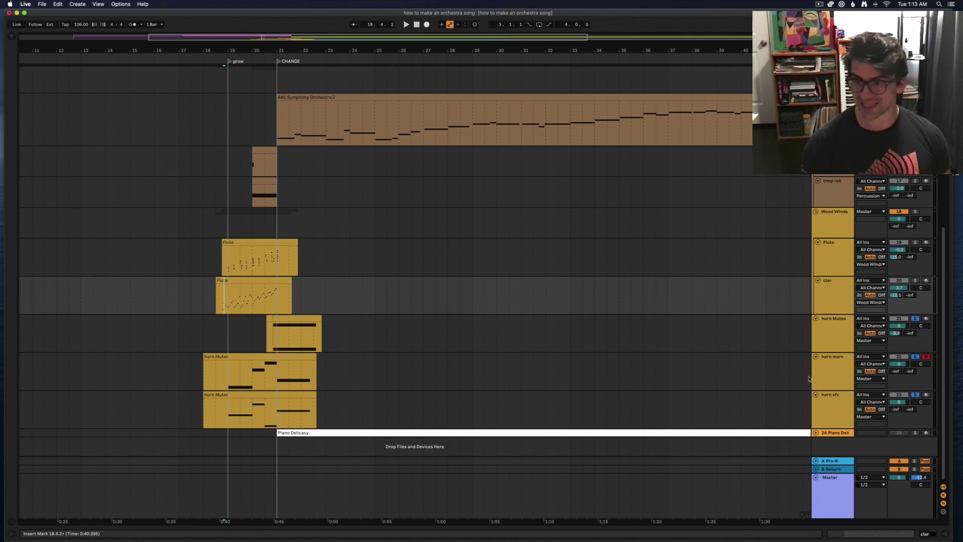
left_click(915, 395)
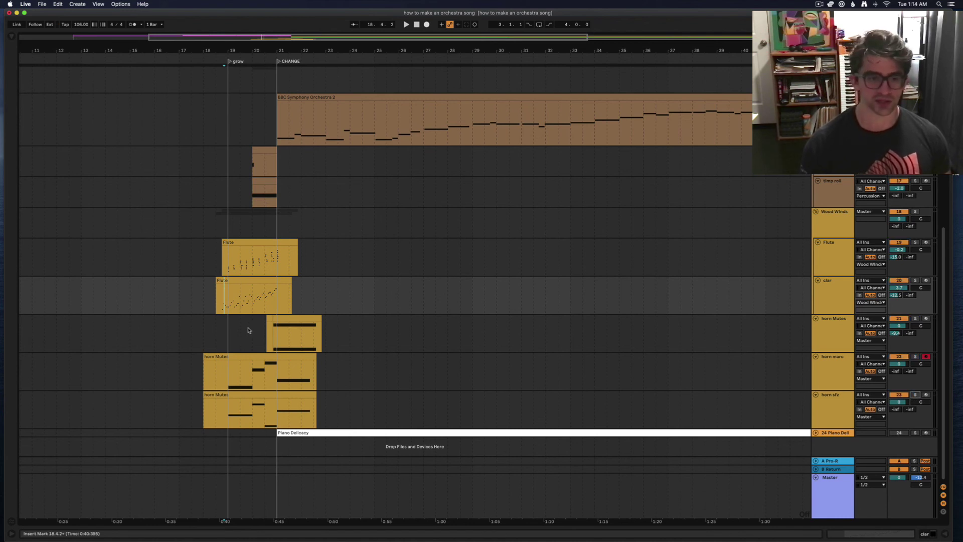
left_click(178, 335)
key("space")
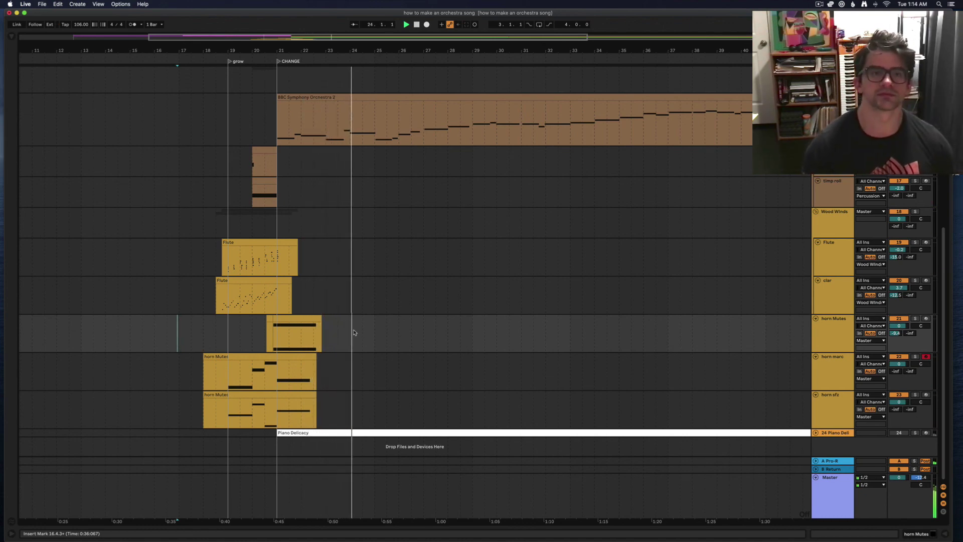
scroll(311, 360, "up", 8)
scroll(342, 364, "down", 5)
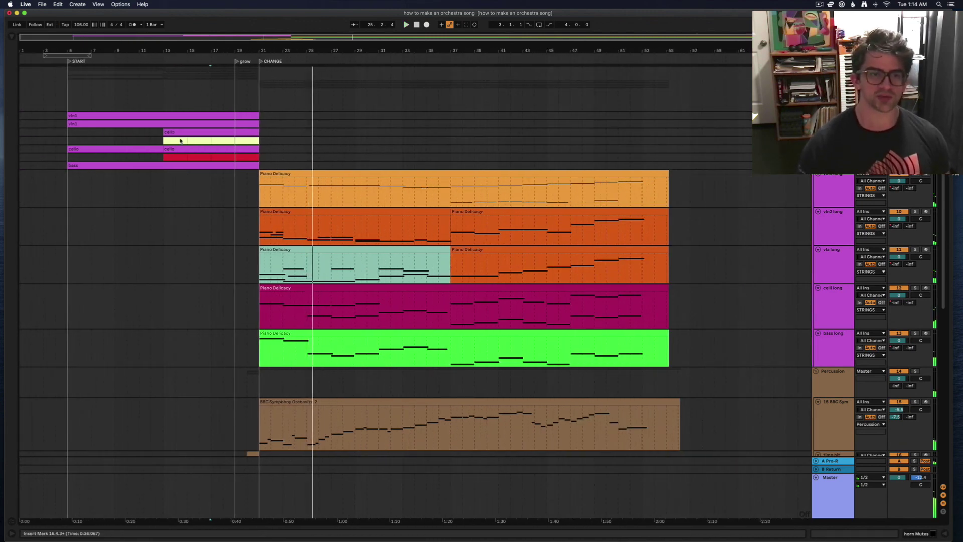
scroll(208, 396, "down", 5)
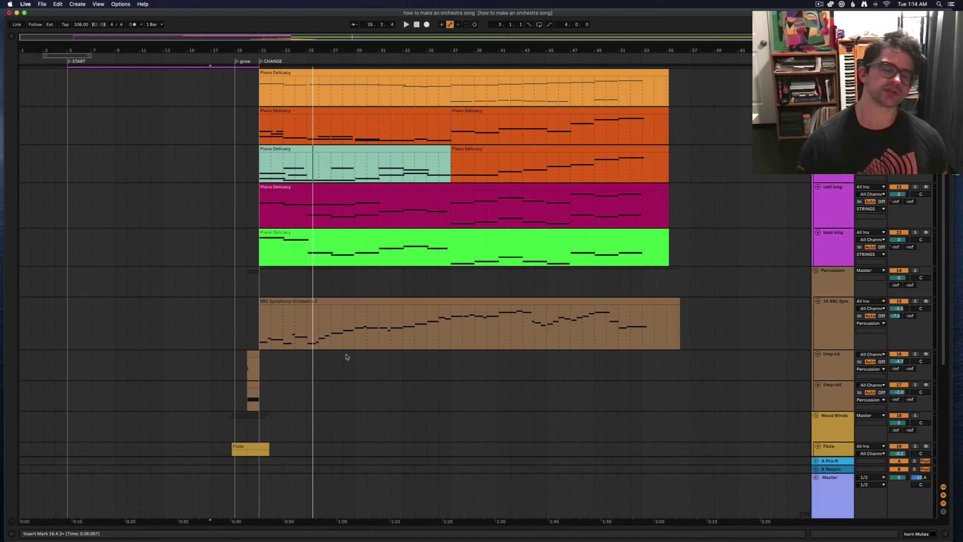
scroll(346, 357, "up", 5)
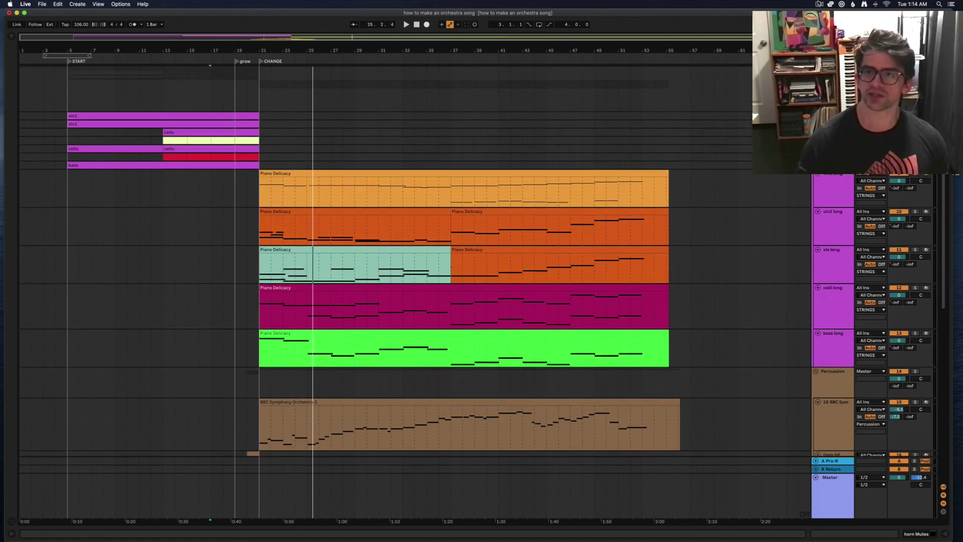